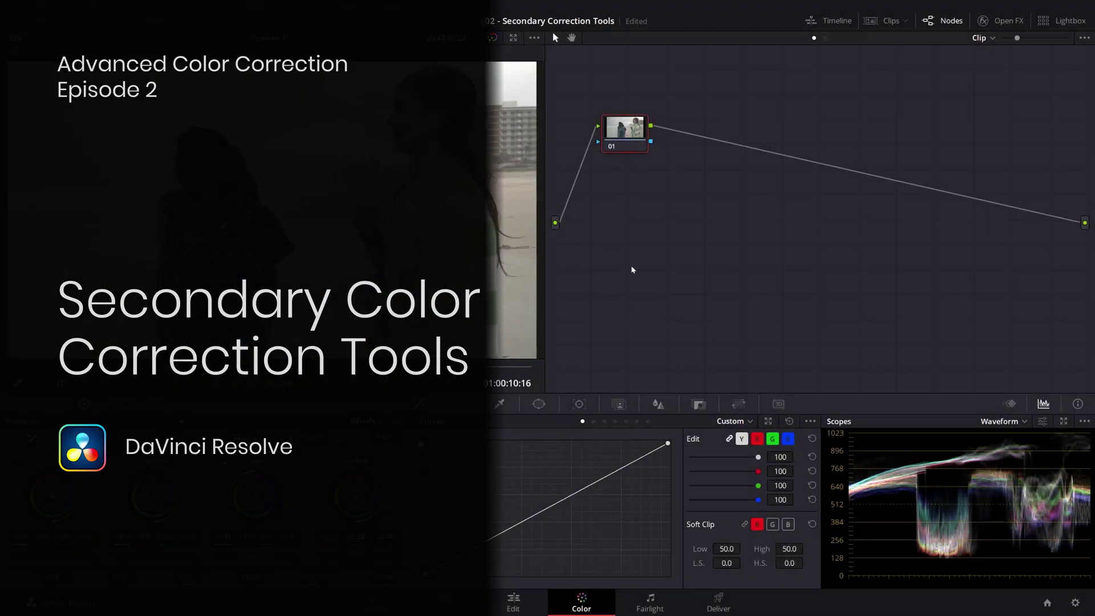
Label node 01 'exp/contrast'
drag(622, 133, 616, 145)
right_click(616, 144)
click(647, 168)
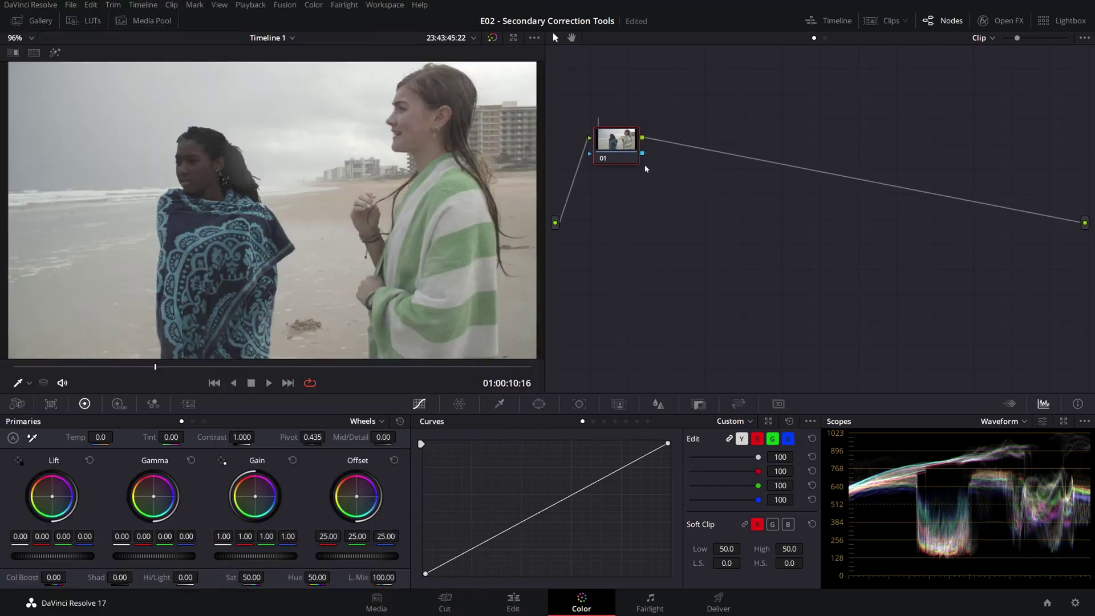
text(exp/contrast)
key(Return)
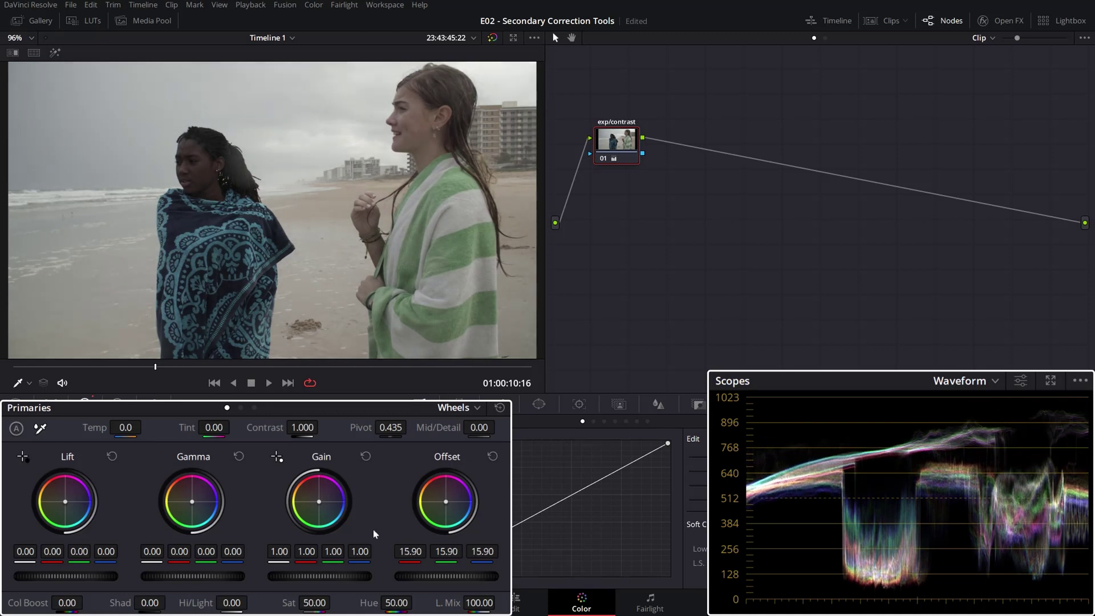
Raise contrast to 1.196, balance gamma, gain and lift, and add a serial node after it
drag(313, 427, 320, 427)
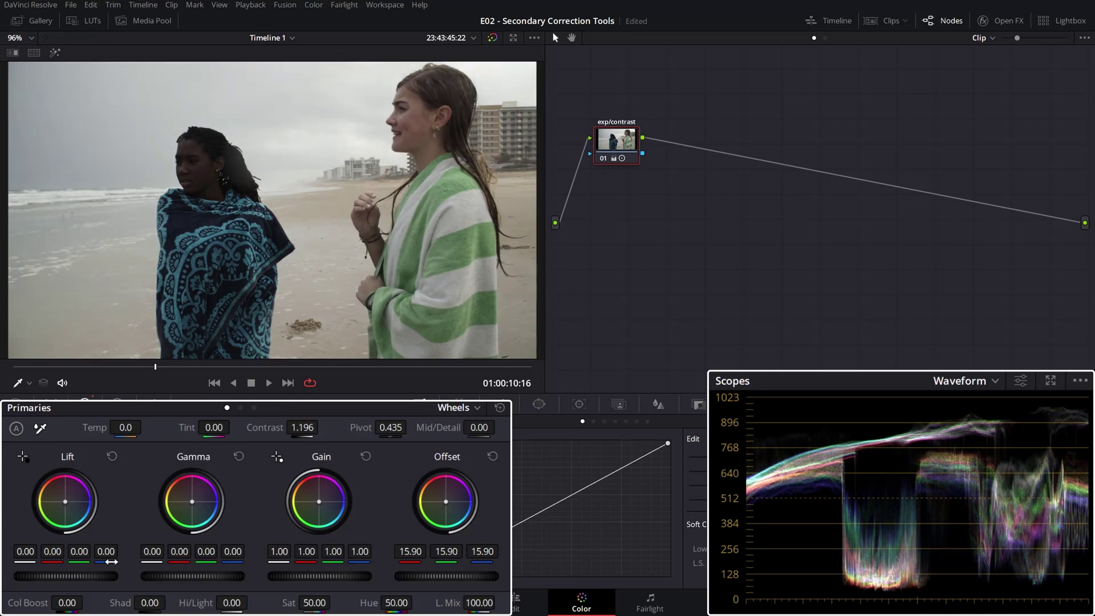
drag(170, 580, 207, 577)
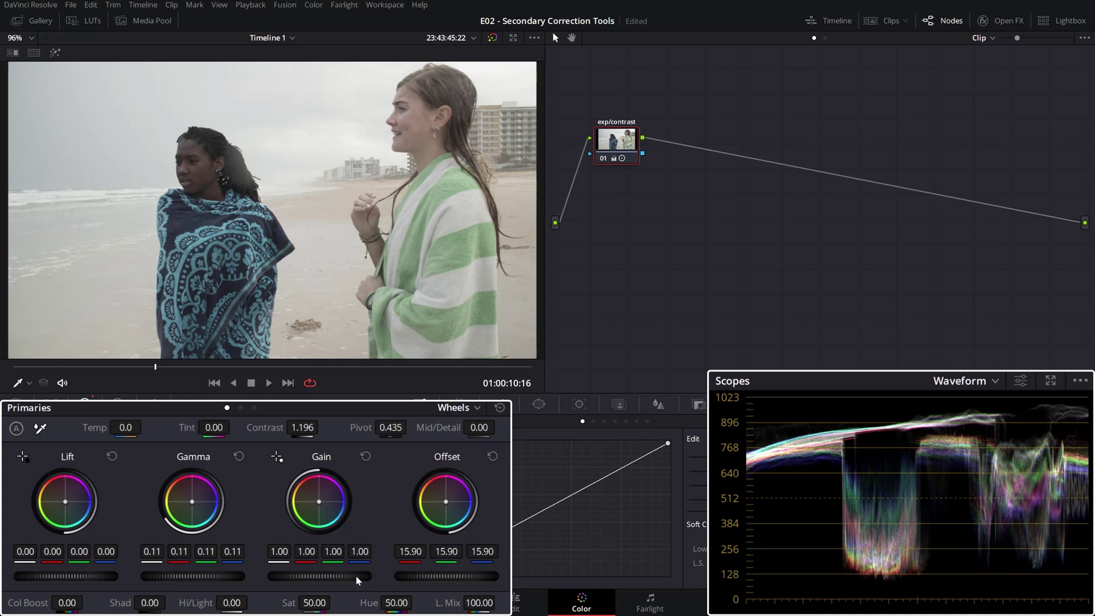
drag(320, 577, 305, 577)
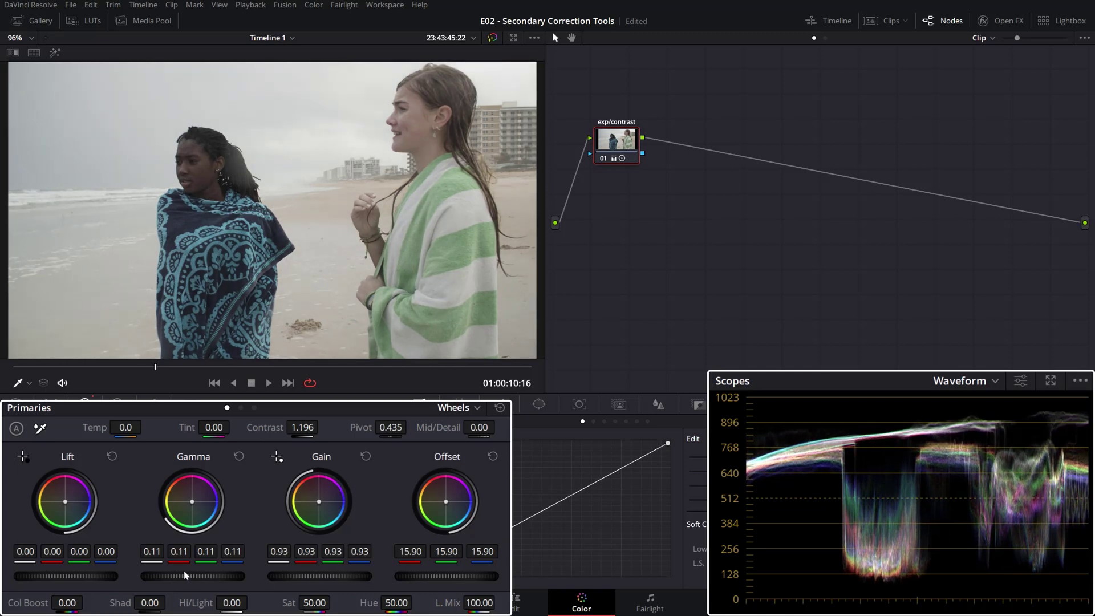
drag(159, 578, 164, 578)
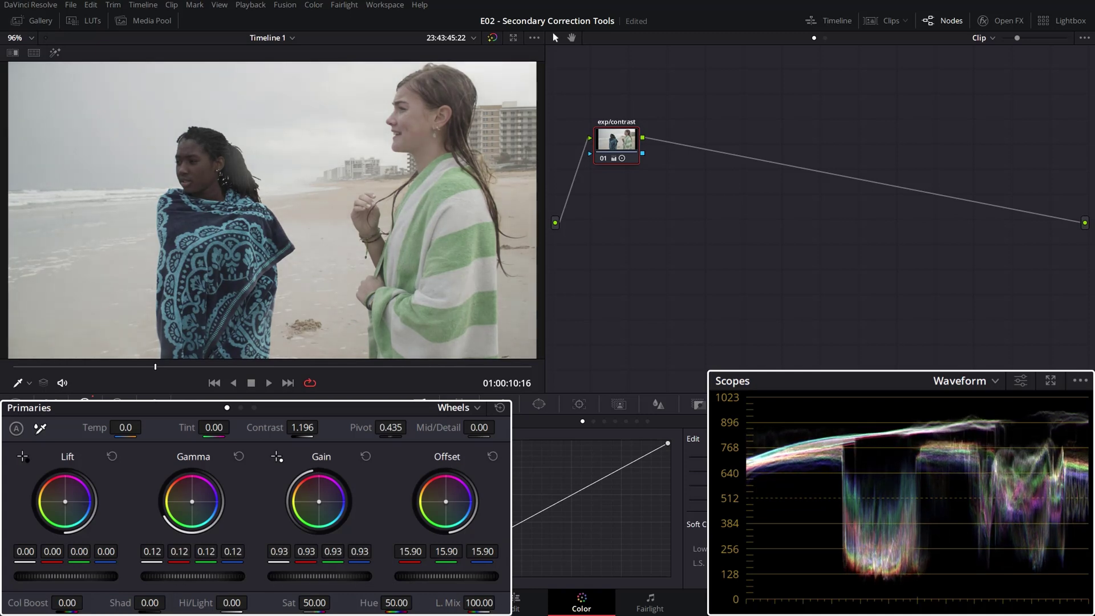
drag(92, 579, 86, 579)
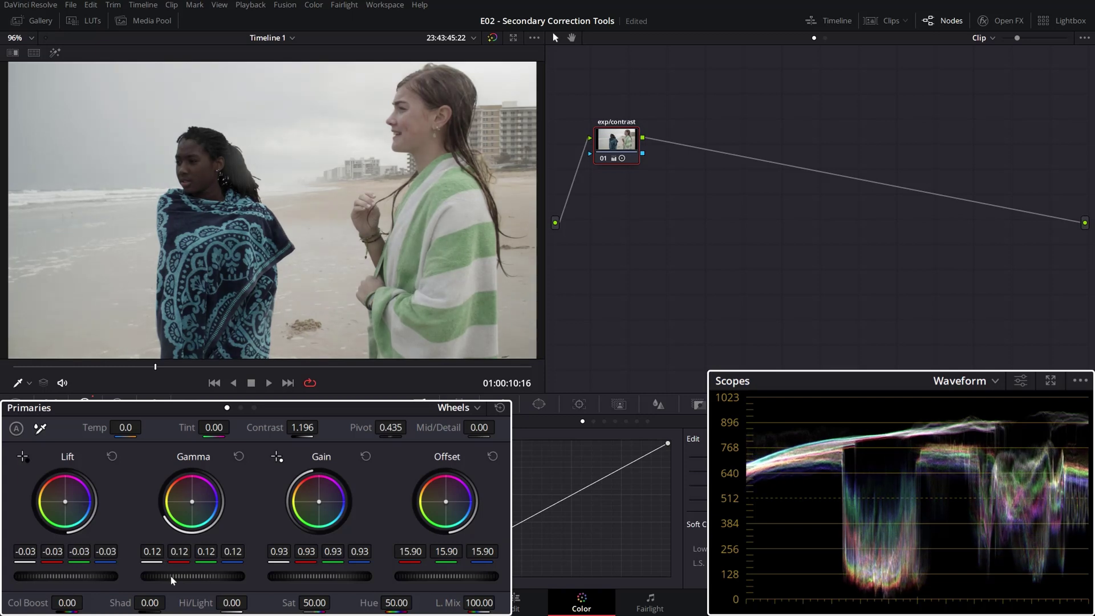
drag(171, 576, 176, 576)
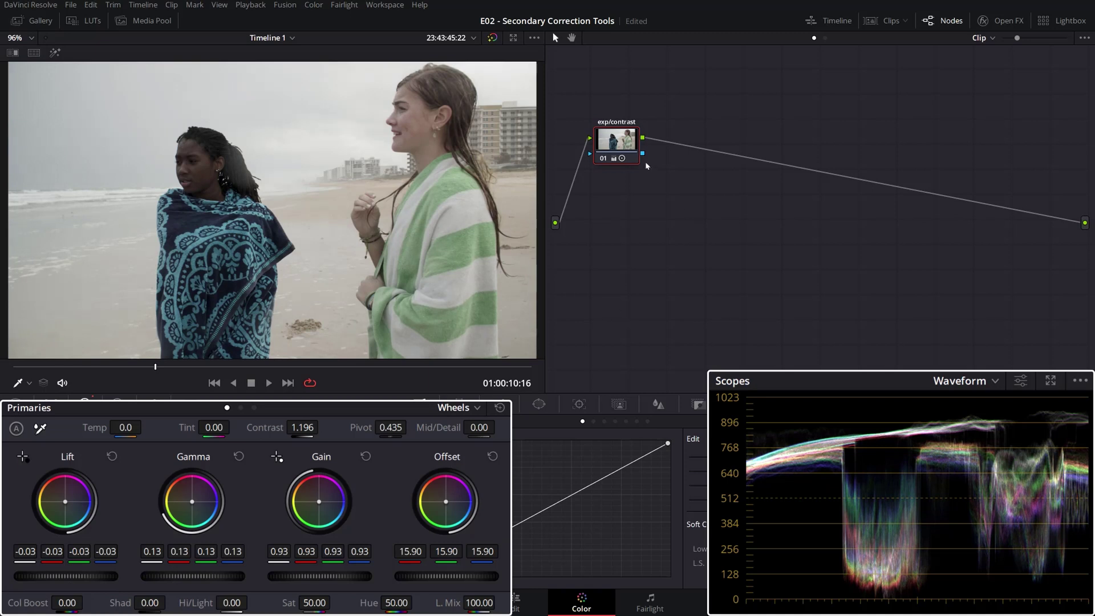
drag(620, 142, 618, 149)
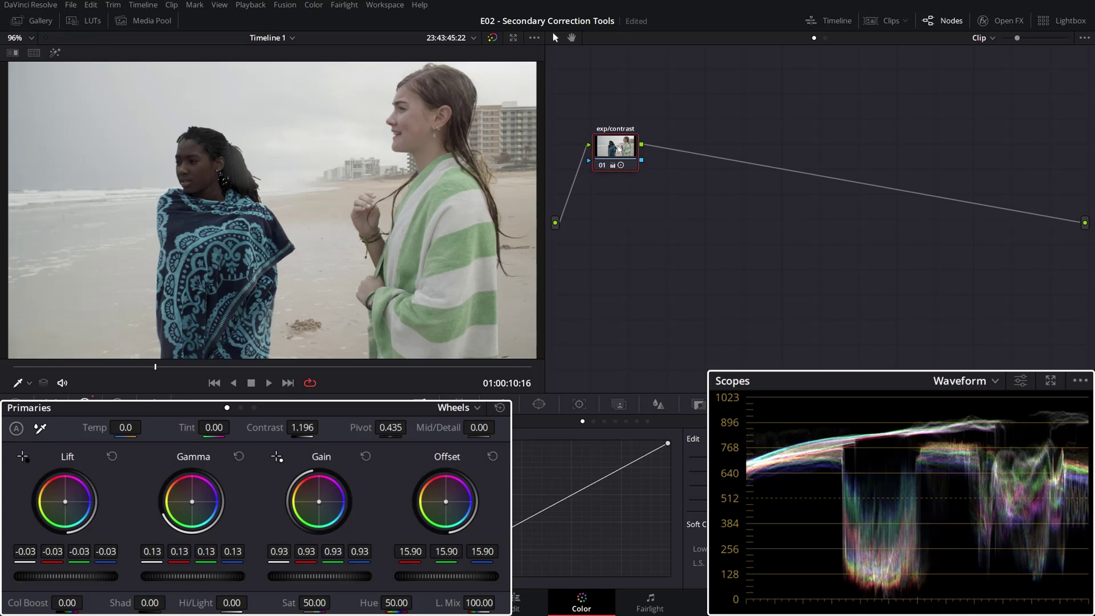
key(alt+s)
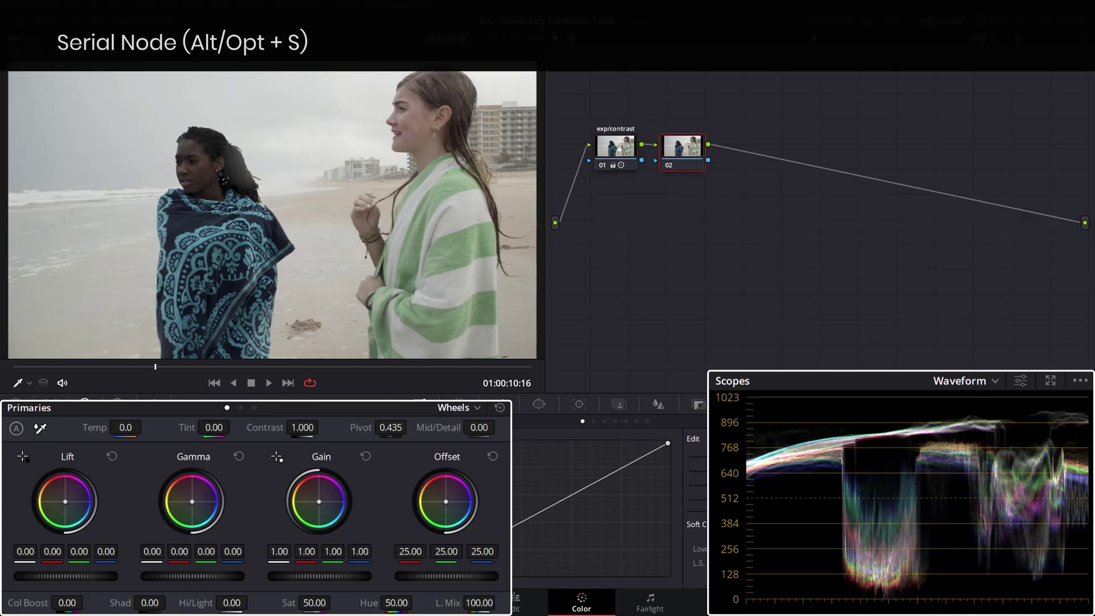
Label node 02 'sat/wb'
right_click(683, 152)
click(717, 176)
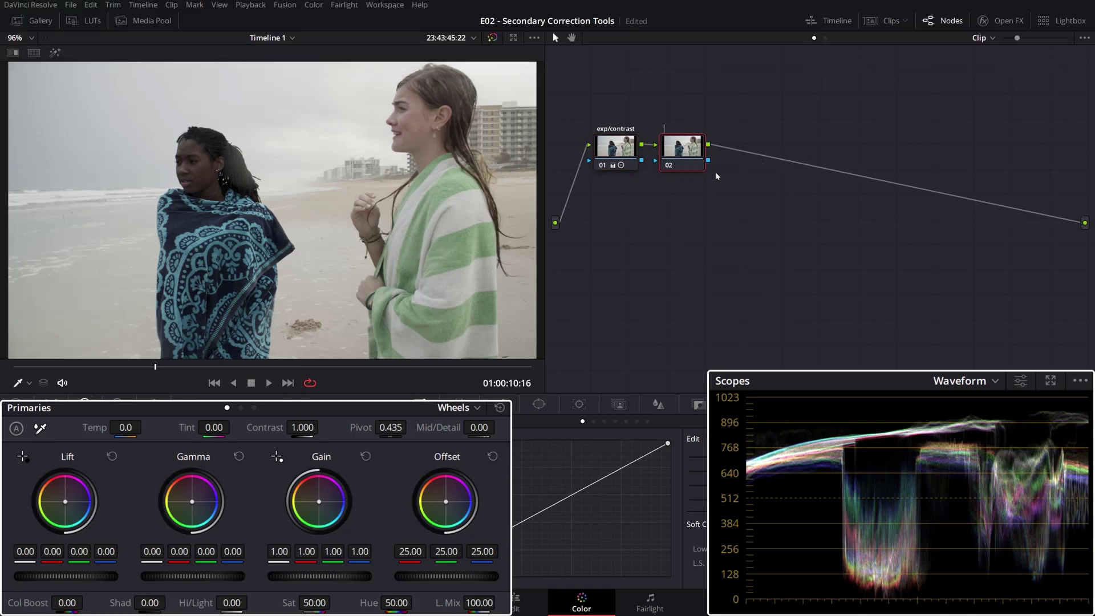
text(sat/wb)
key(Return)
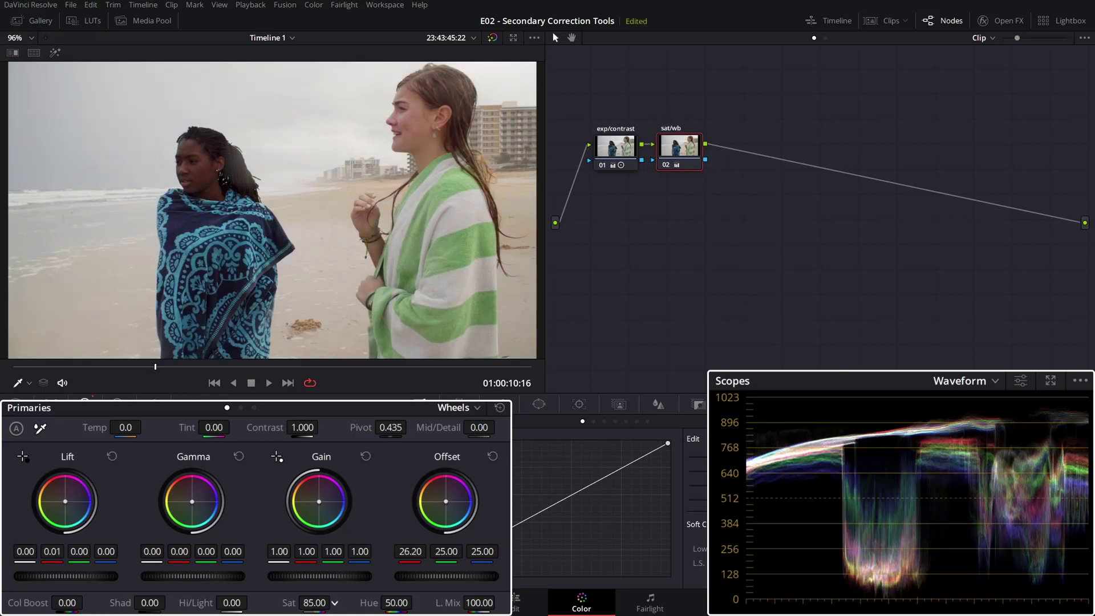
Switch the scope to the vectorscope, then to the RGB parade
click(969, 383)
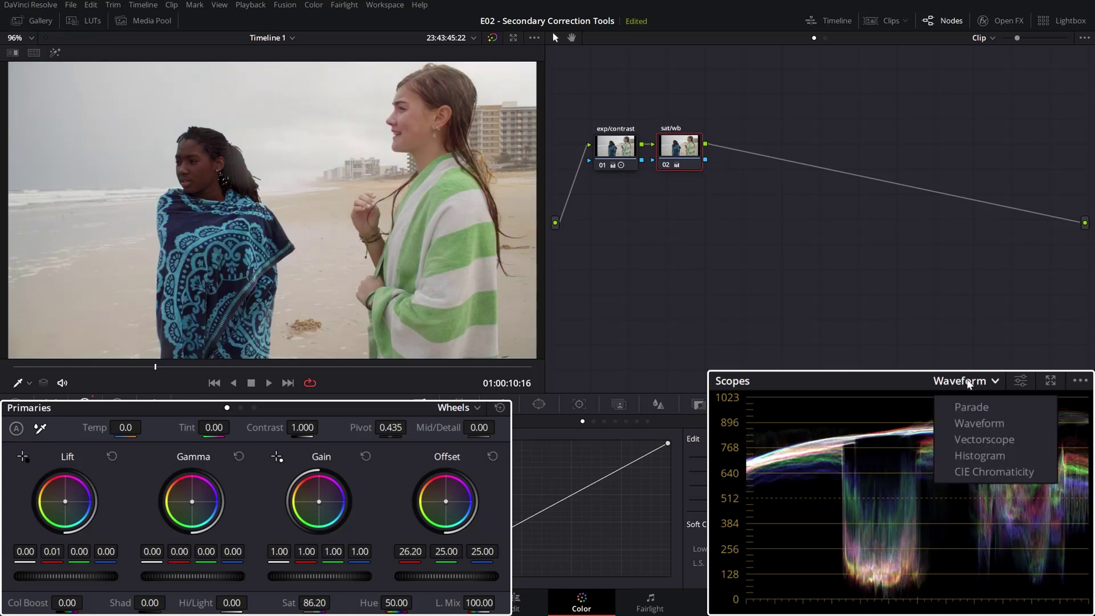
click(977, 438)
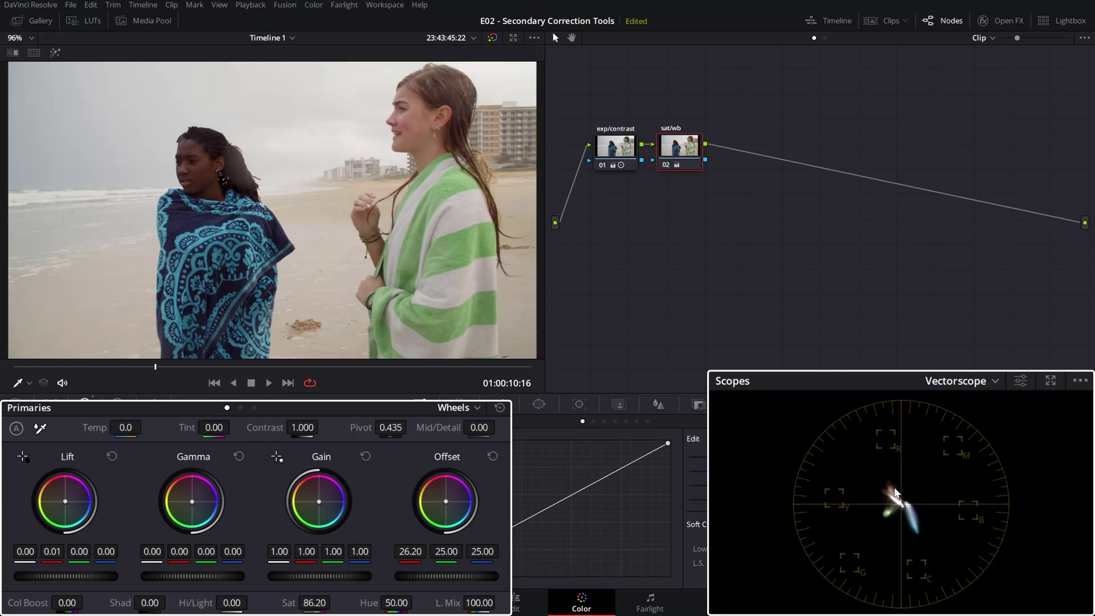
click(965, 382)
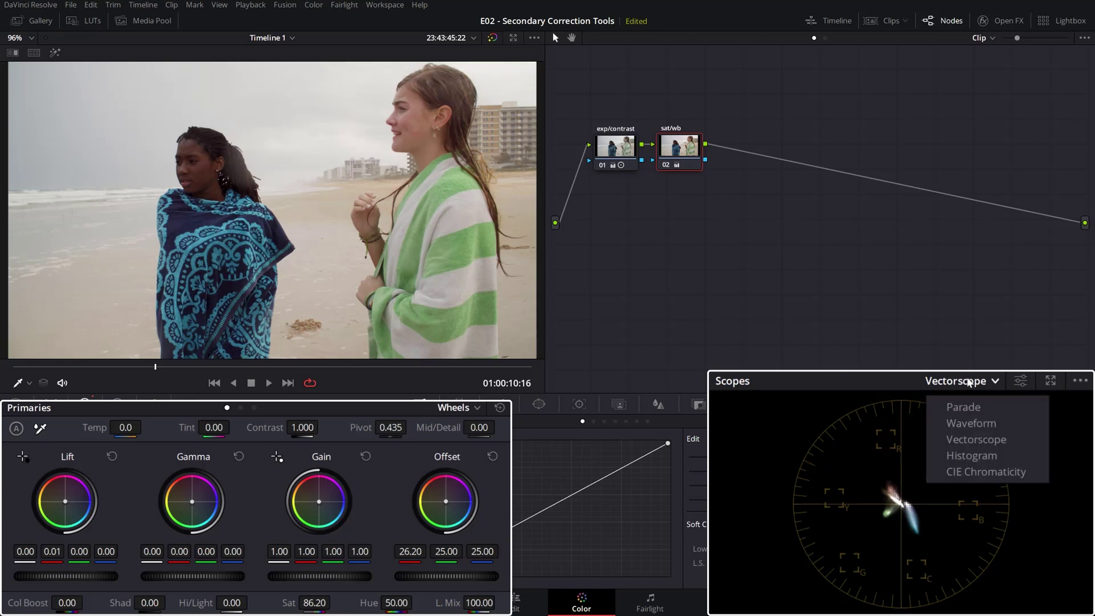
click(966, 411)
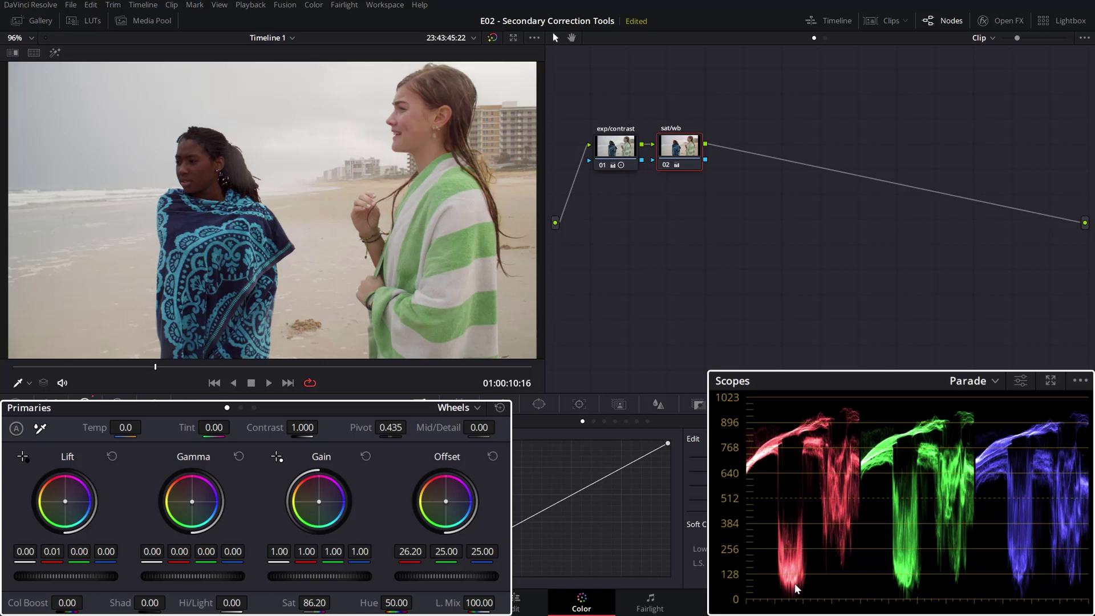
Use Log primary wheels and push the Shadow wheel toward red/yellow, blue at -0.05
click(457, 407)
click(472, 457)
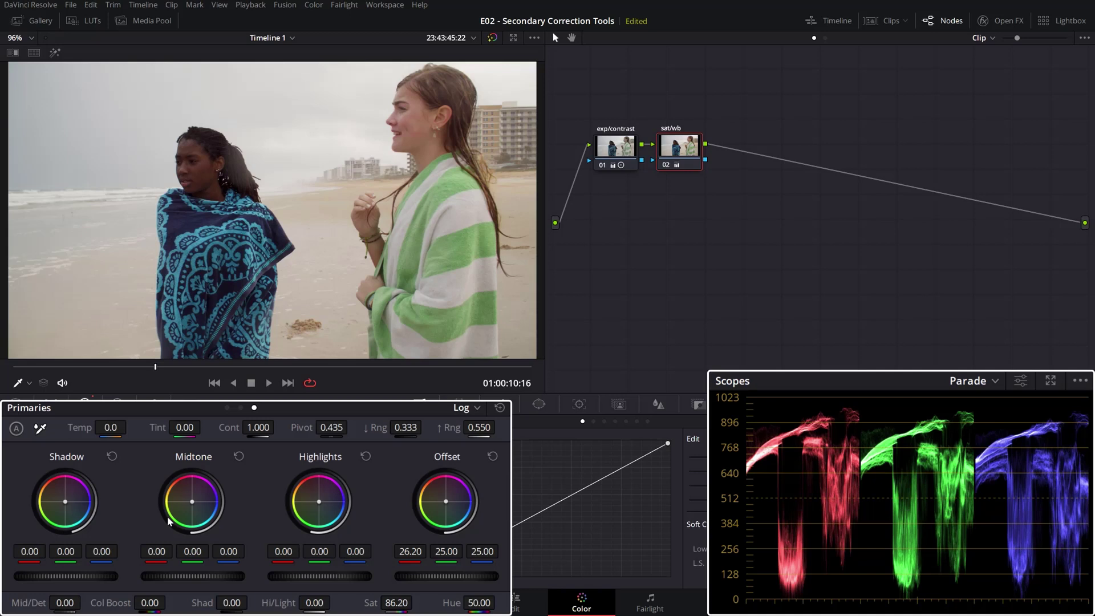
drag(82, 509, 83, 509)
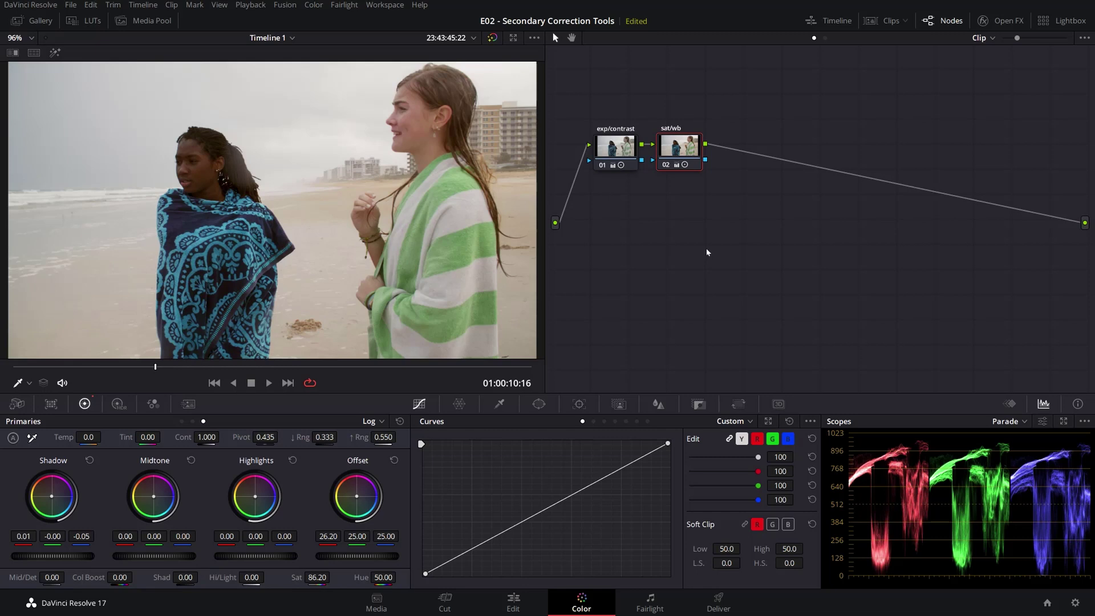
Add a third serial node and label it 'skintone'
key(alt+s)
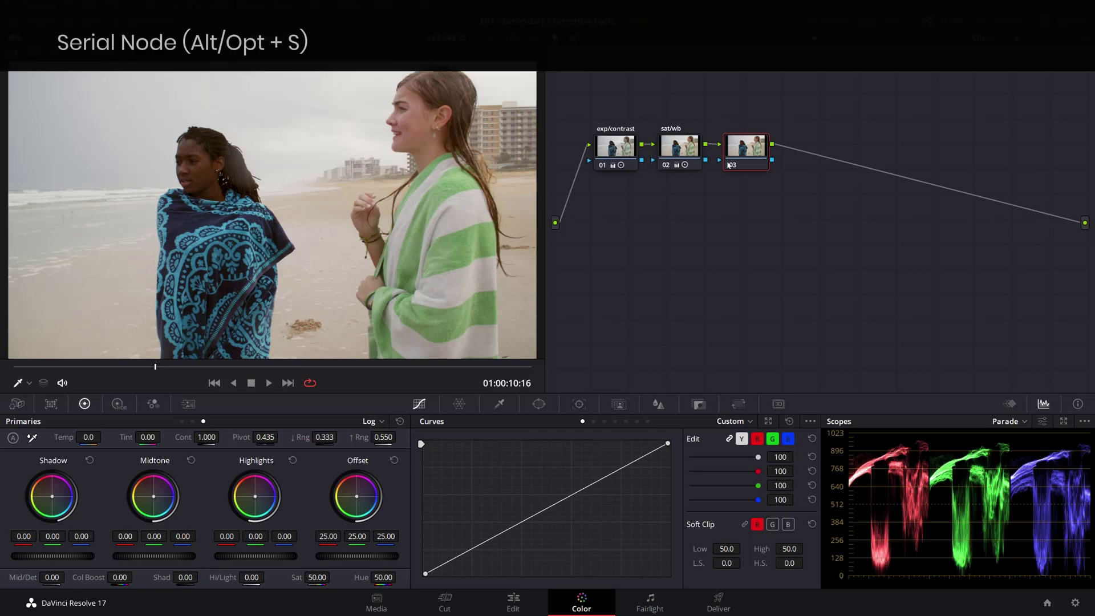
right_click(746, 150)
click(772, 171)
text(skintone)
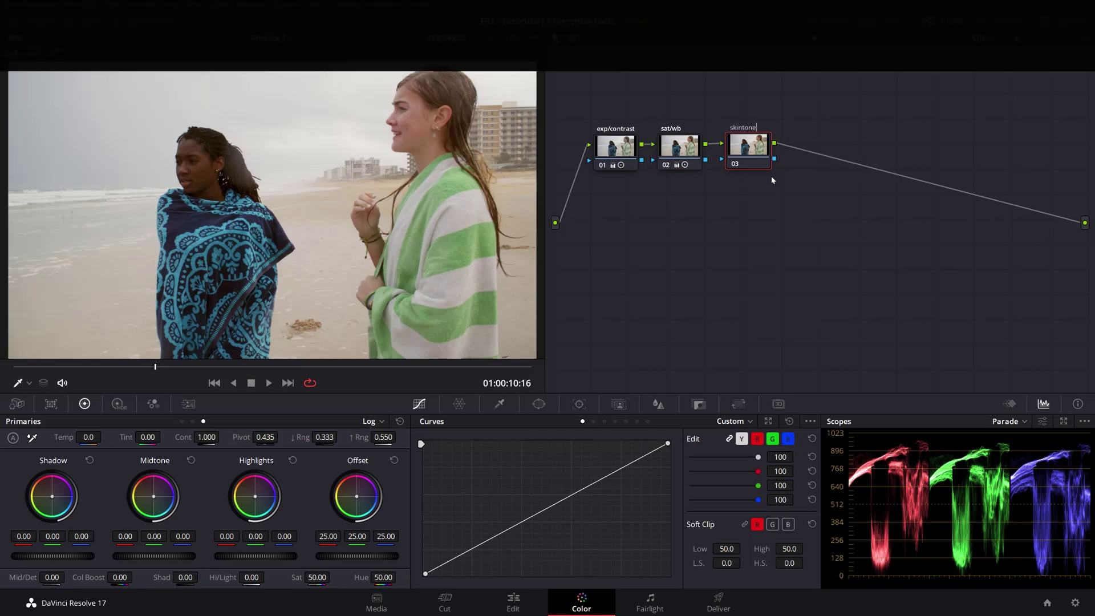
key(Return)
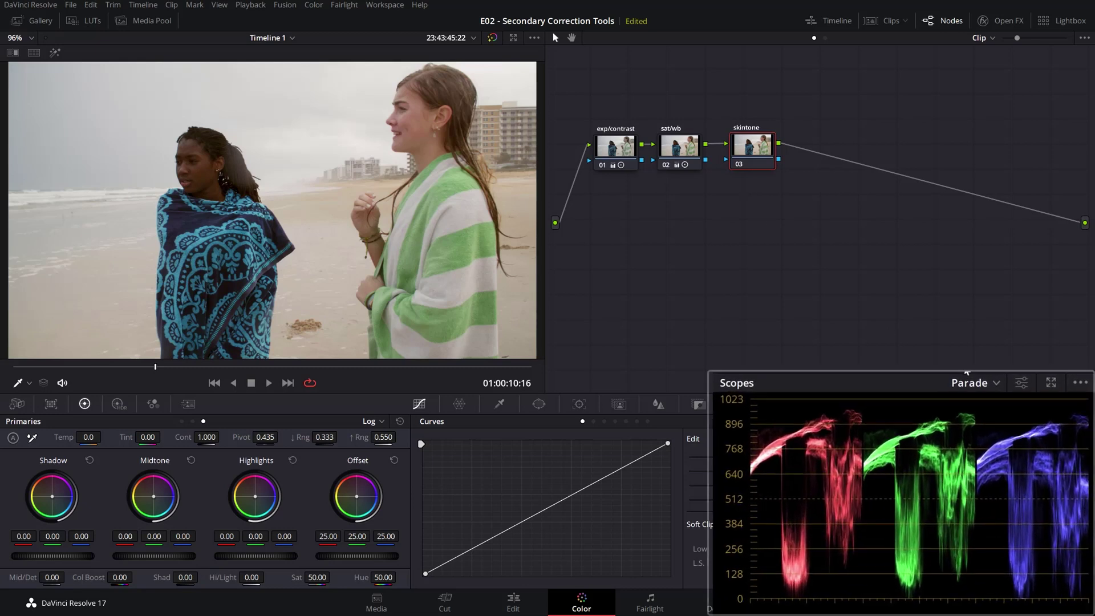
Show the vectorscope and adjust its display settings for the skin tone line
click(1006, 421)
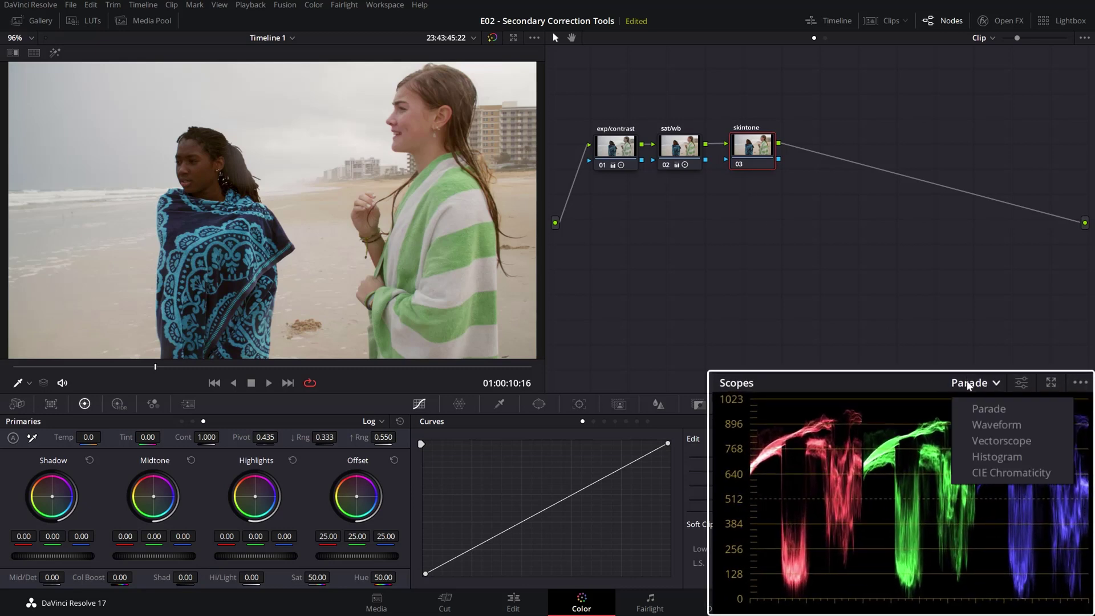
click(994, 440)
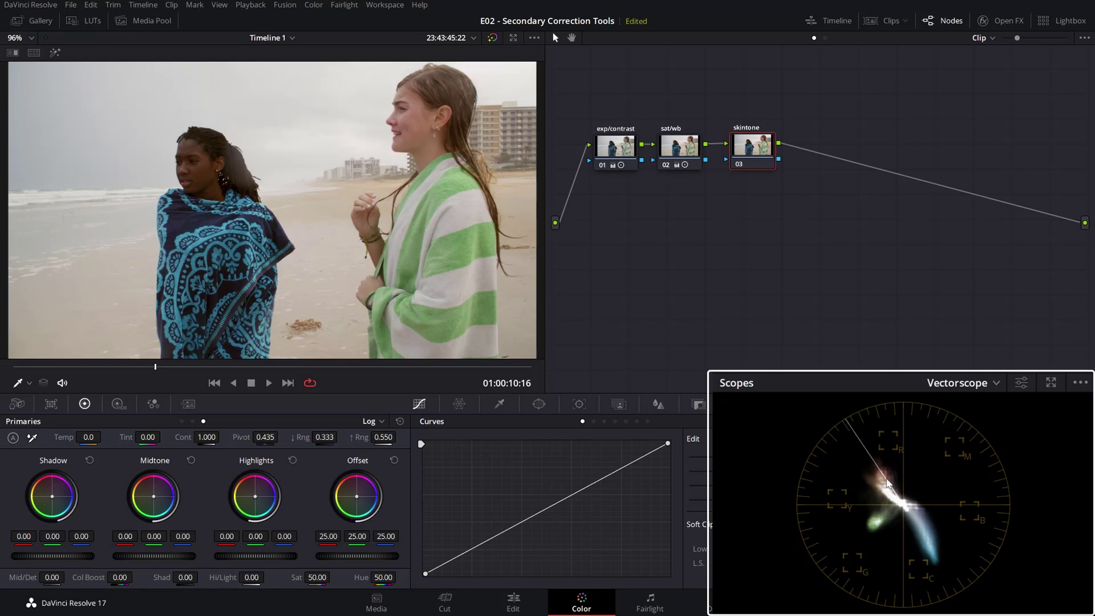
click(1021, 384)
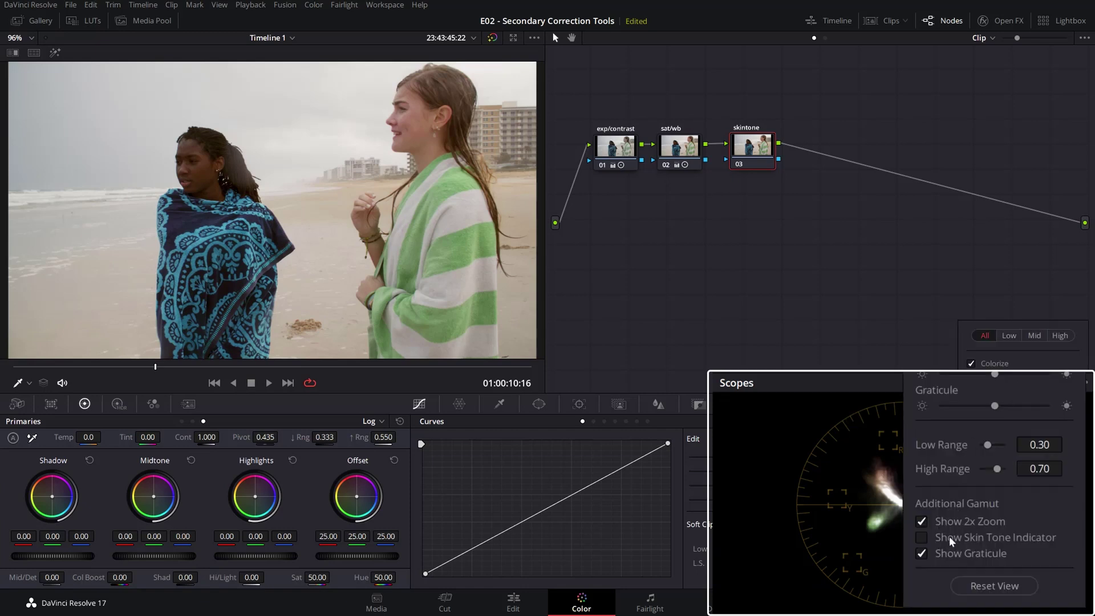
click(662, 265)
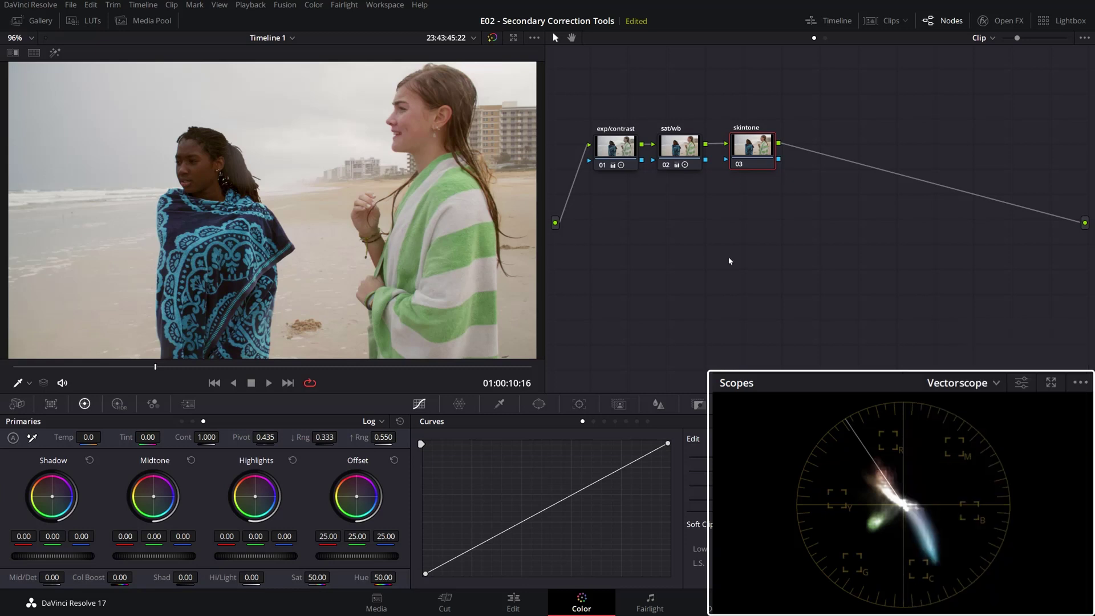
Add a small circular window over the left woman's face and enable Highlight mode
click(538, 405)
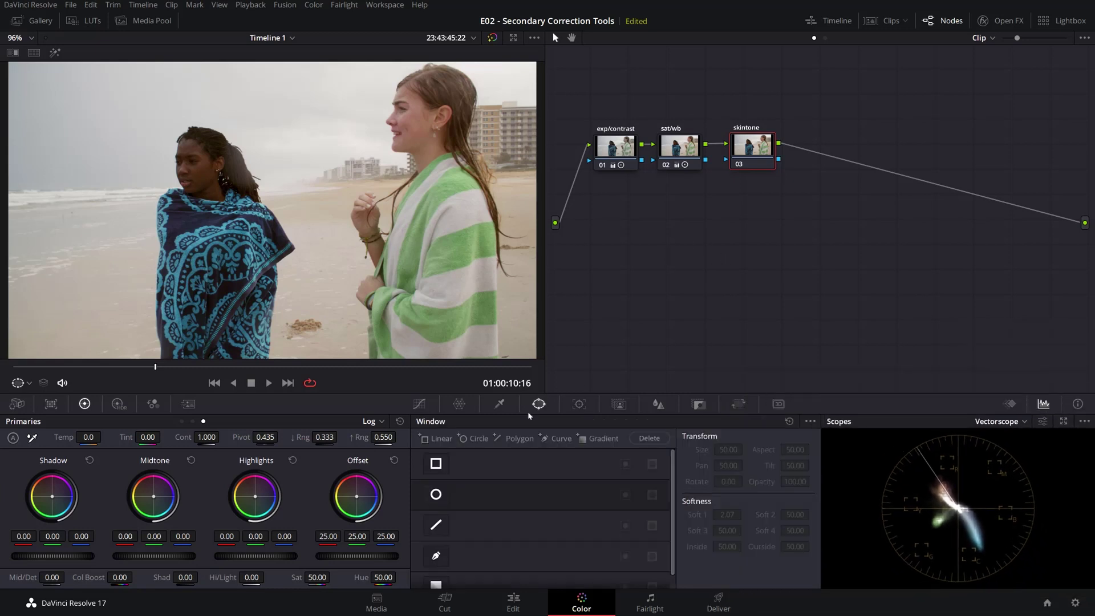
click(436, 495)
drag(329, 268, 207, 178)
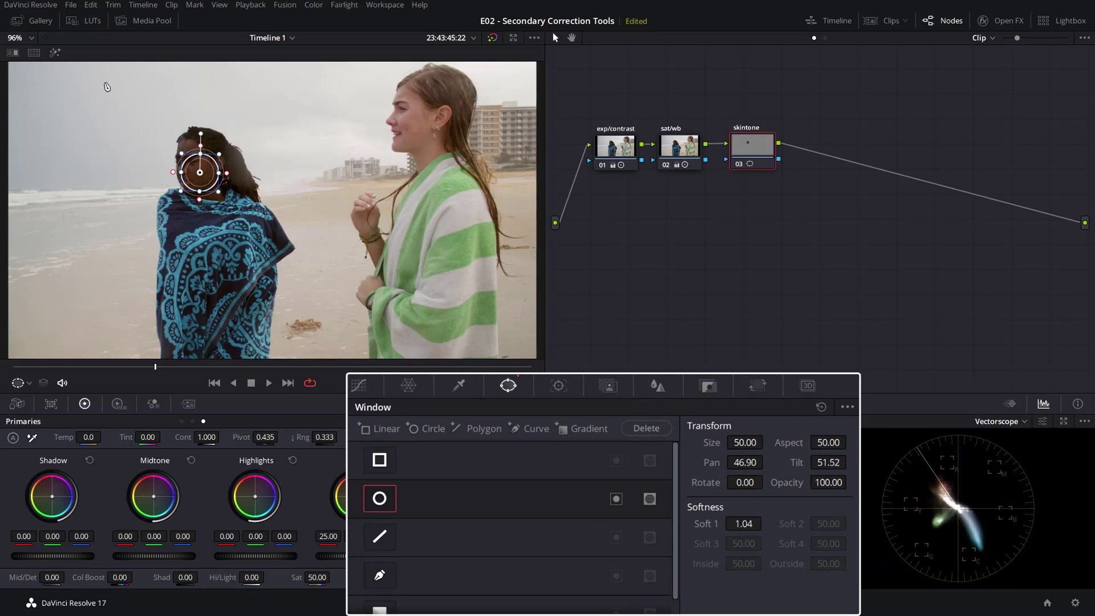
click(55, 53)
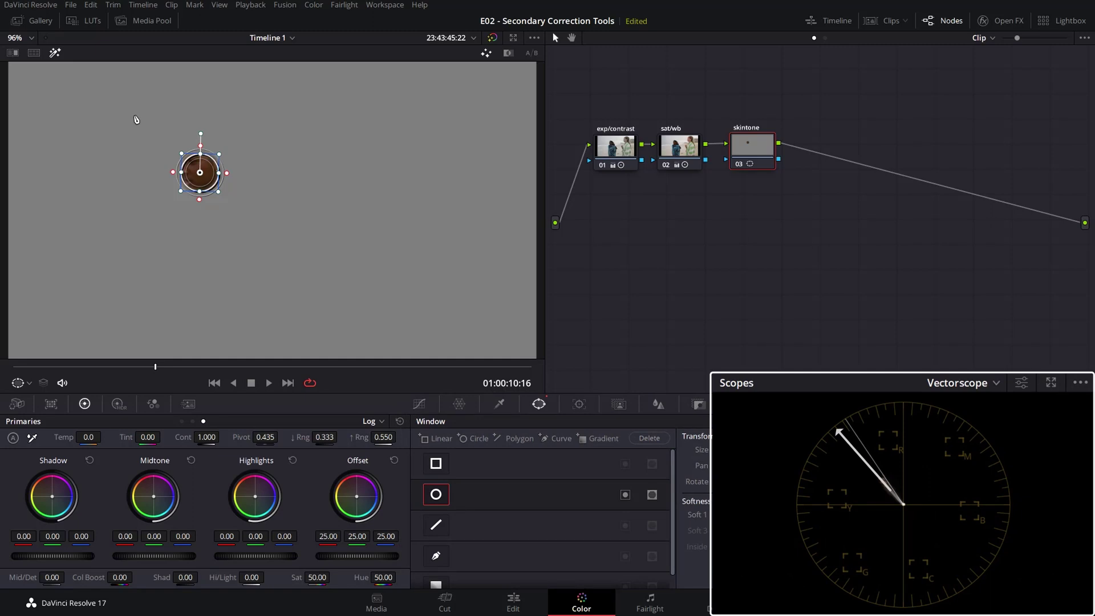
Rotate the red skin hues by 6.20 with a Hue vs Hue curve and turn Highlight off
click(421, 405)
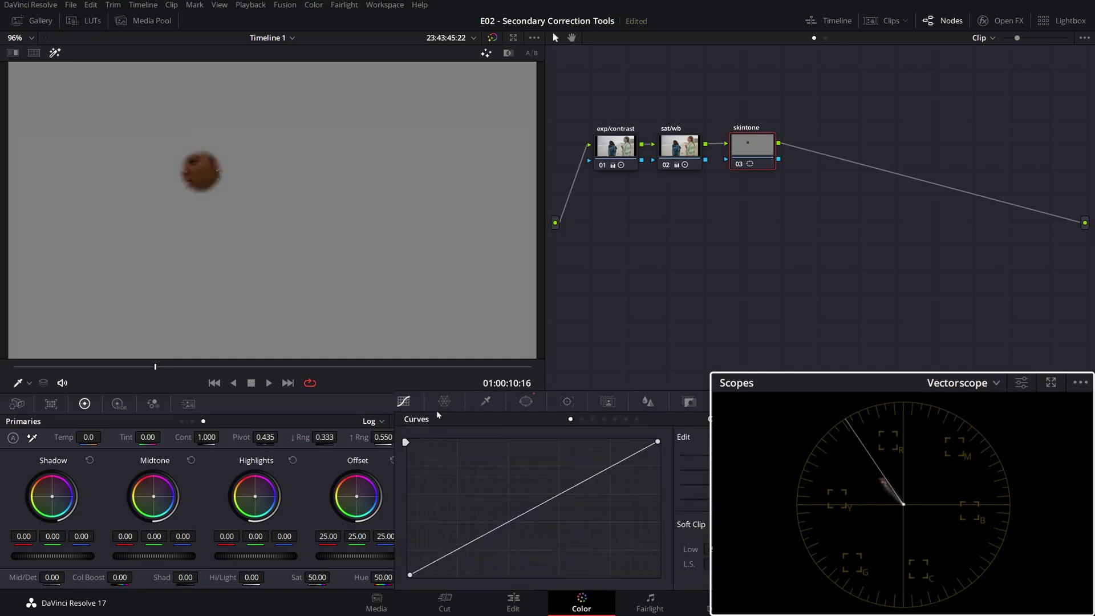
click(589, 420)
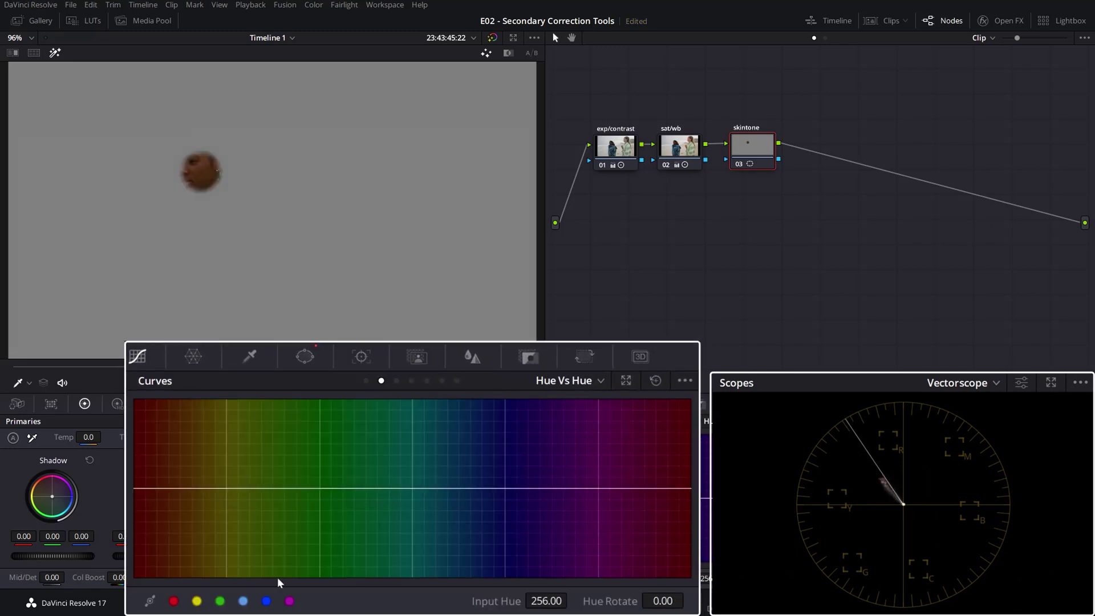
click(174, 601)
drag(662, 601, 680, 600)
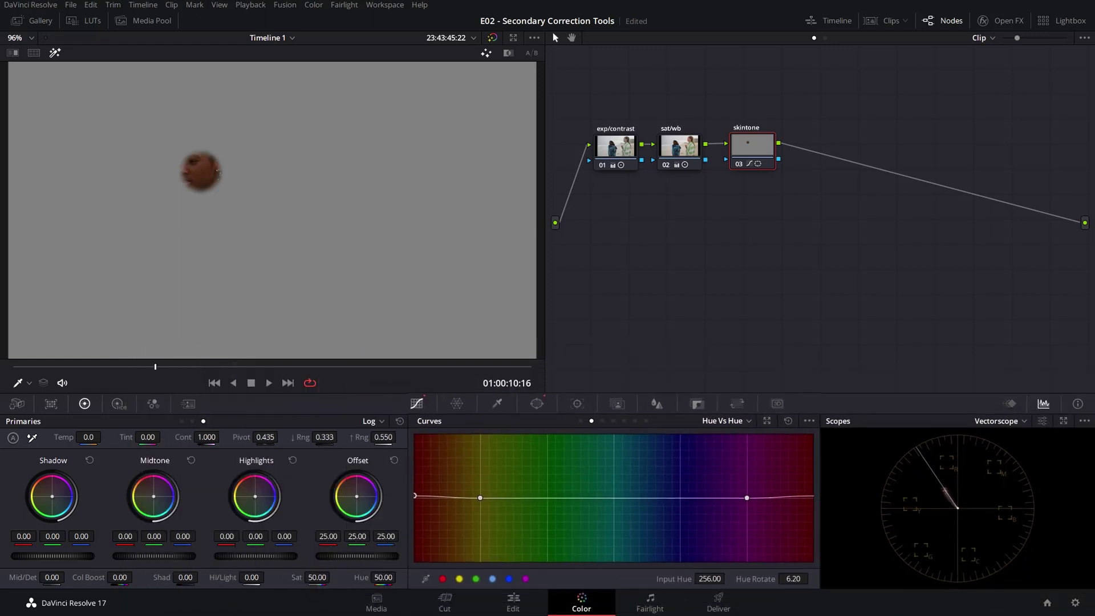
key(shift+h)
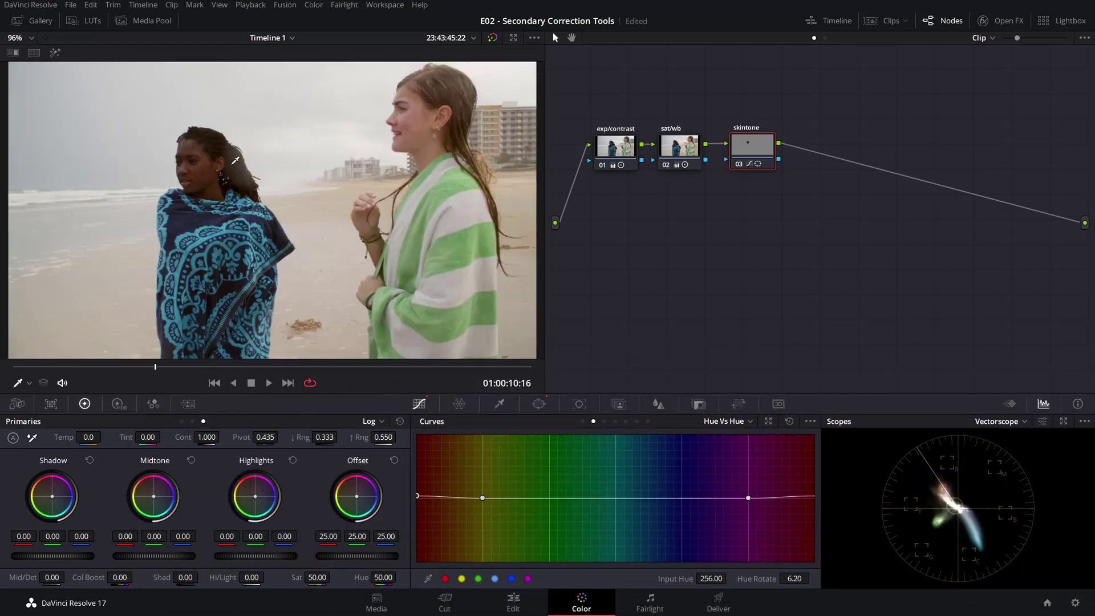
scroll(239, 150, up, 5)
drag(238, 150, 173, 213)
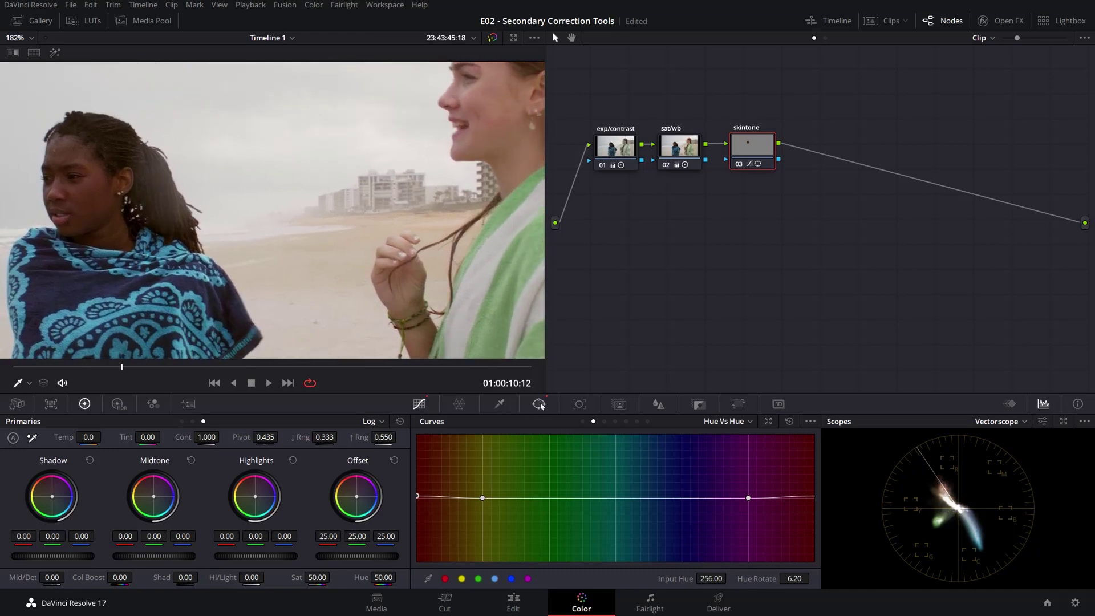
Reshape the circle window into a tall, tilted oval over the face with softness 1.96
click(539, 404)
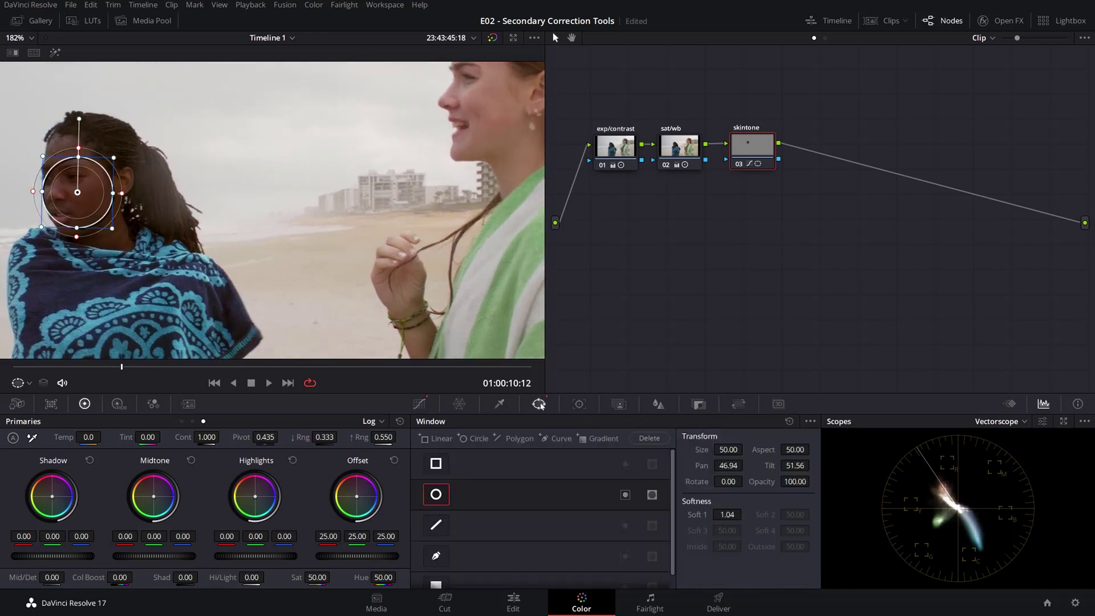
drag(78, 148, 72, 110)
drag(73, 71, 66, 66)
drag(107, 211, 113, 208)
drag(722, 515, 742, 515)
drag(149, 255, 162, 269)
Fit the frame in the viewer and track the face window backward
click(17, 39)
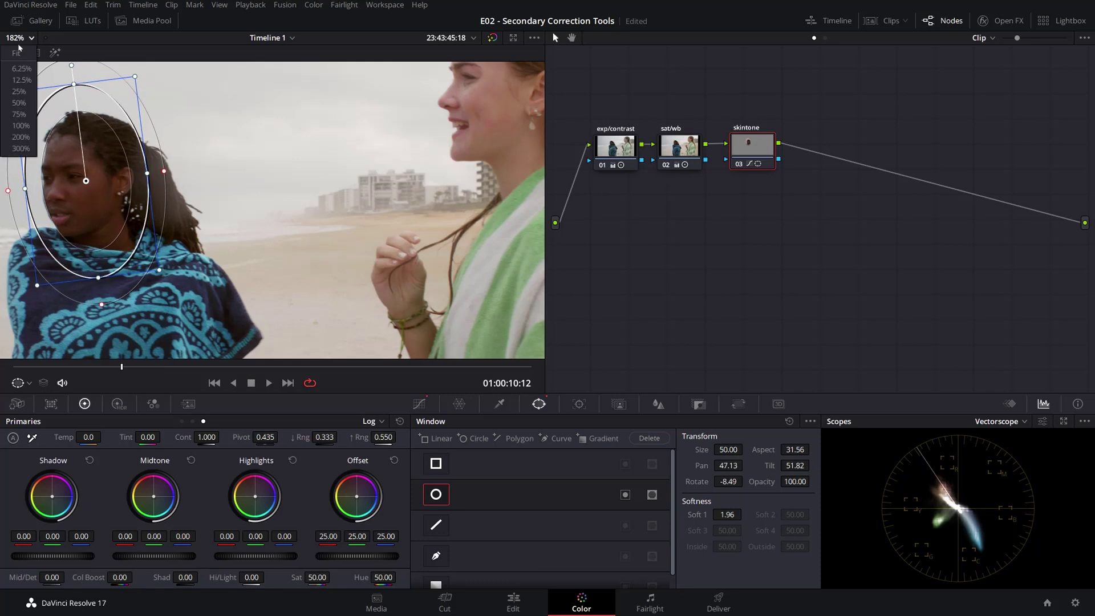
click(16, 53)
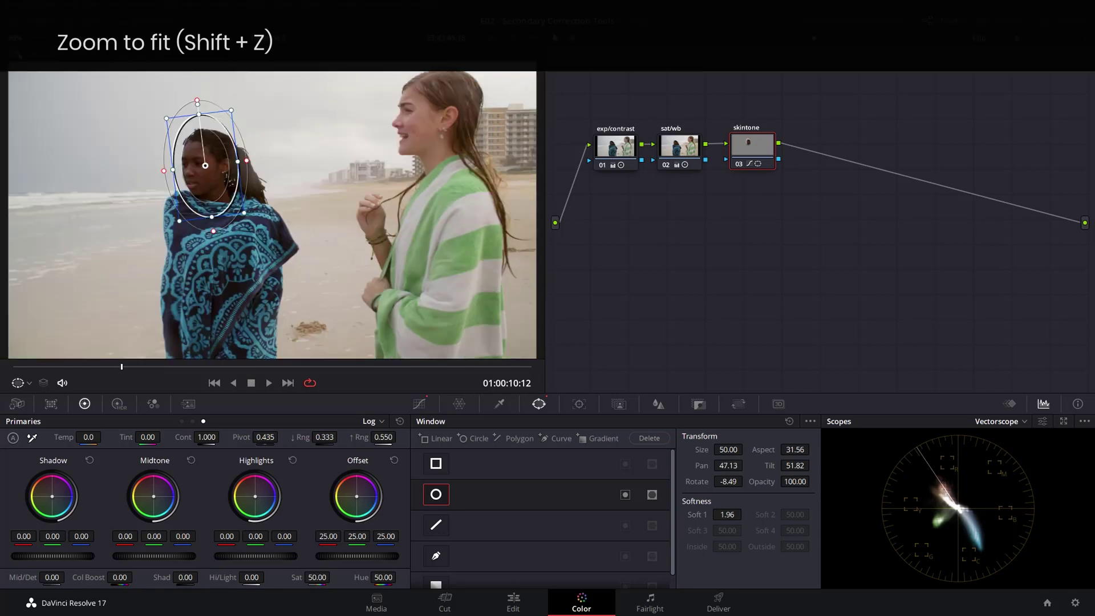
click(579, 404)
click(446, 438)
Stop backward tracking, track the face window forward to the clip end, and scrub back
click(500, 456)
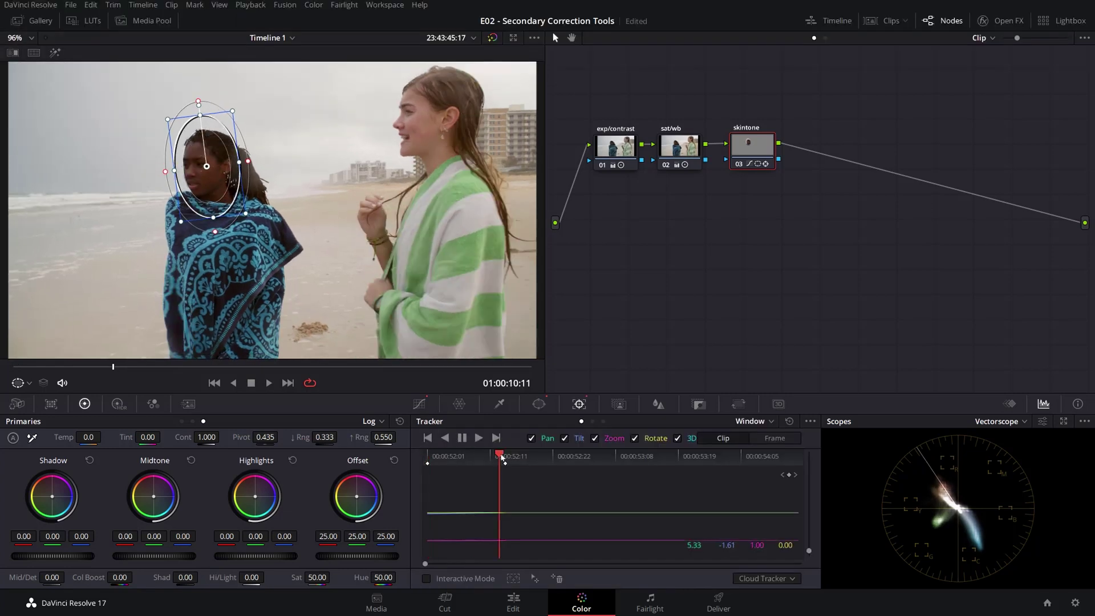
click(505, 456)
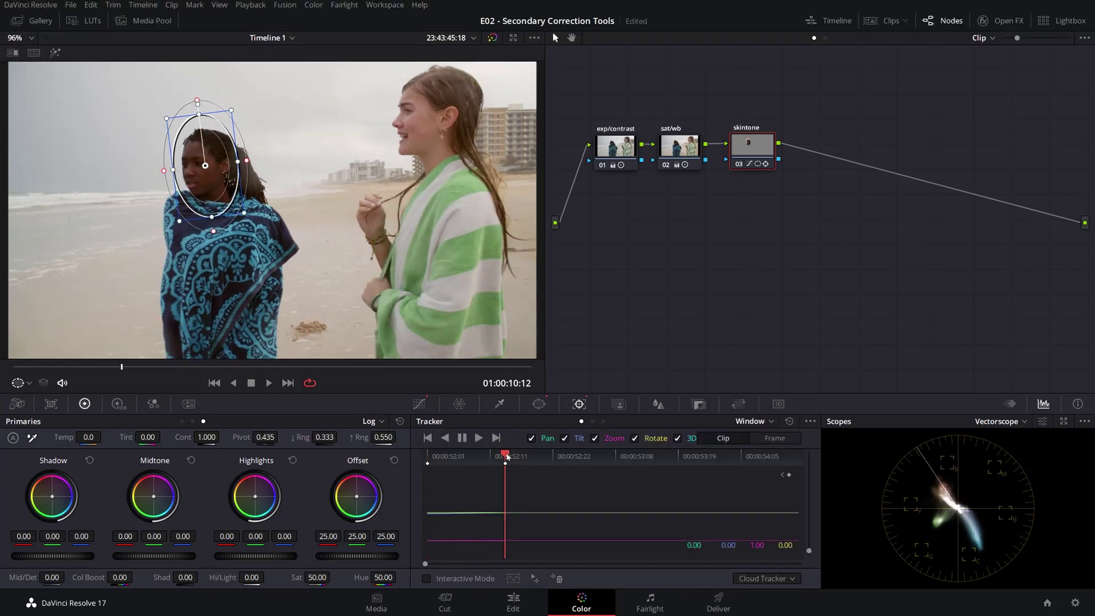
click(480, 438)
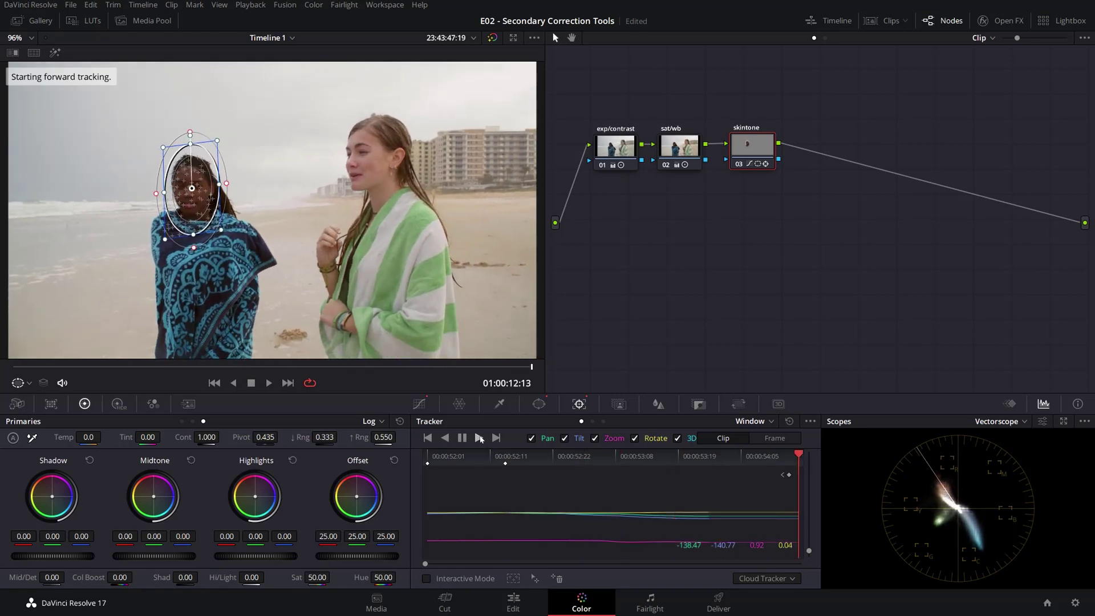
drag(799, 456, 548, 462)
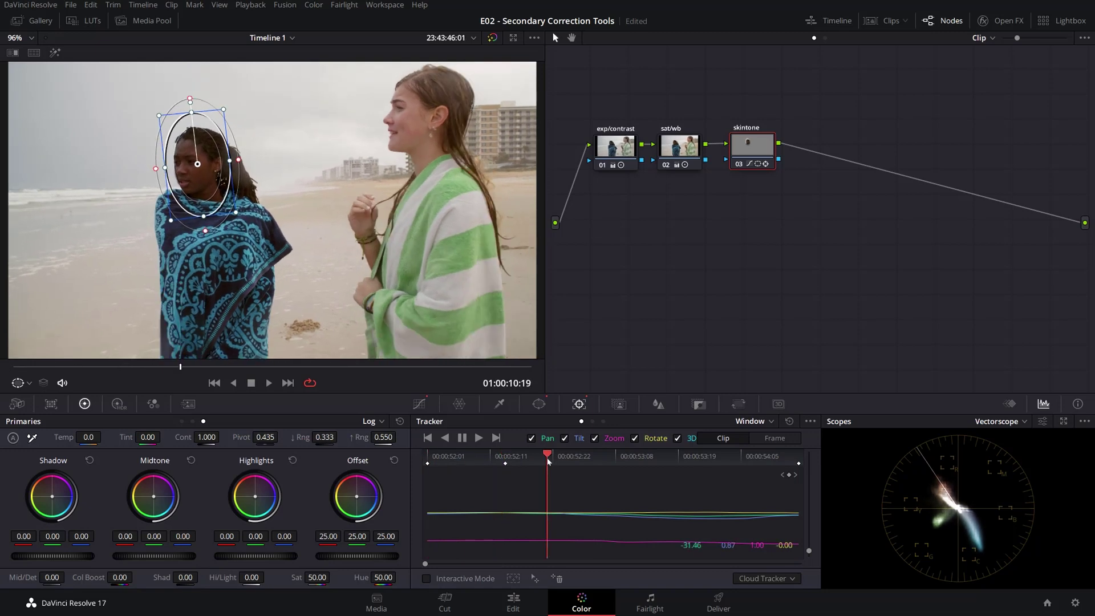
Return to the Hue vs Hue curves and play the clip at Fit zoom to review
click(419, 403)
scroll(137, 296, up, 5)
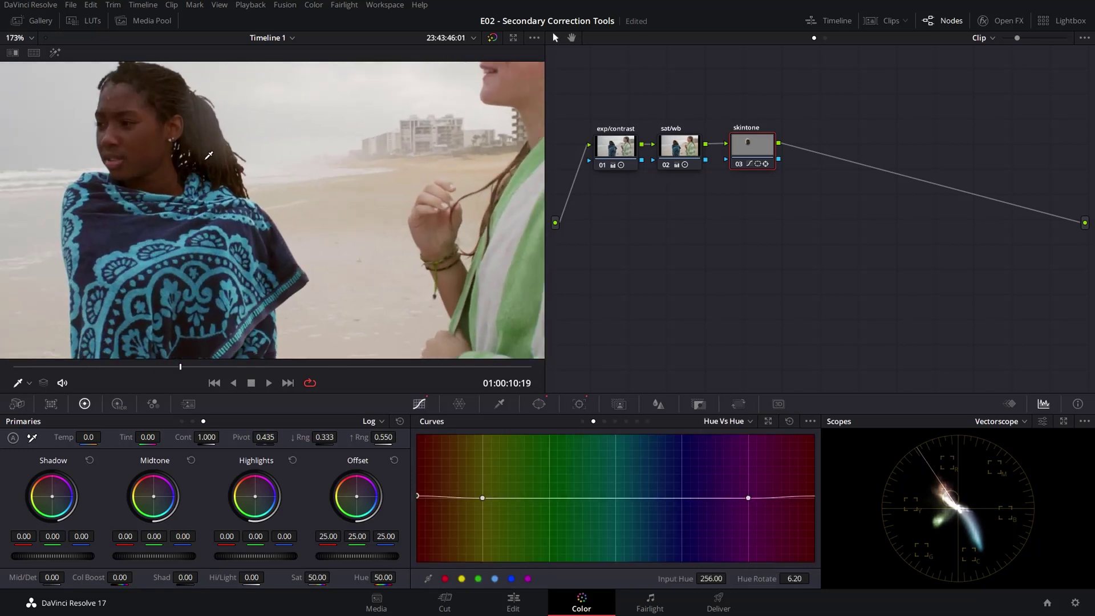
key(space)
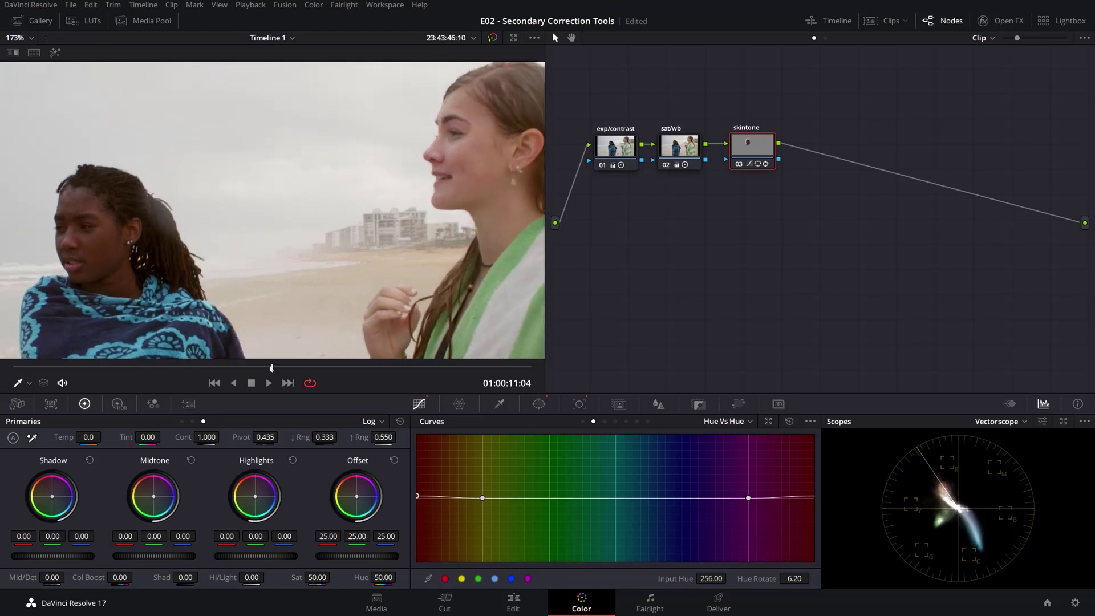
click(19, 37)
click(23, 56)
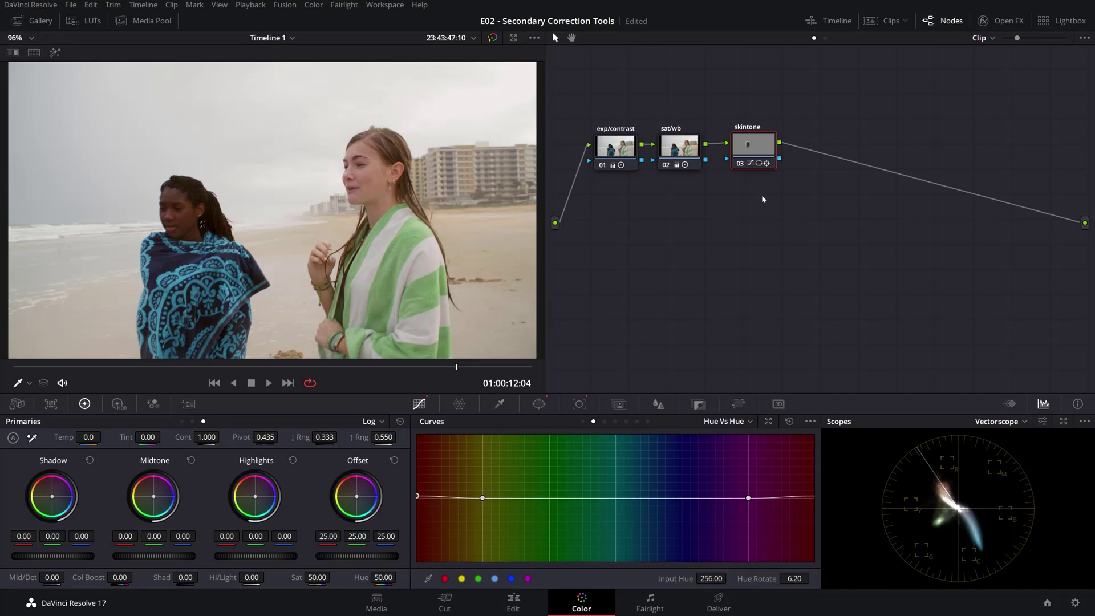
Add a parallel node beside skintone and label it 'blues'
right_click(756, 151)
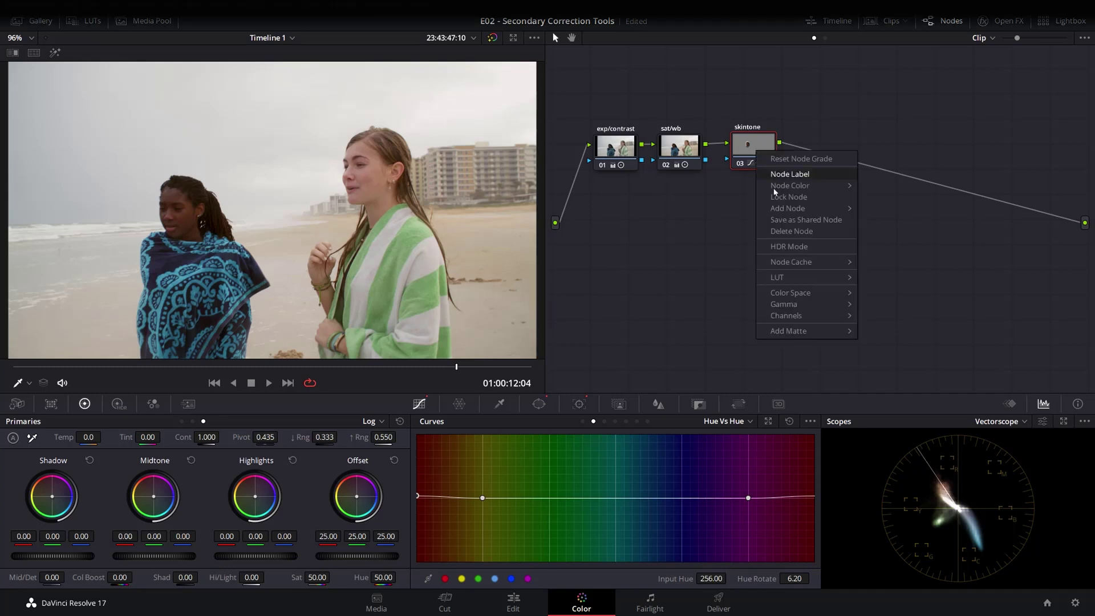
mouse_move(784, 212)
click(886, 234)
right_click(752, 210)
click(780, 233)
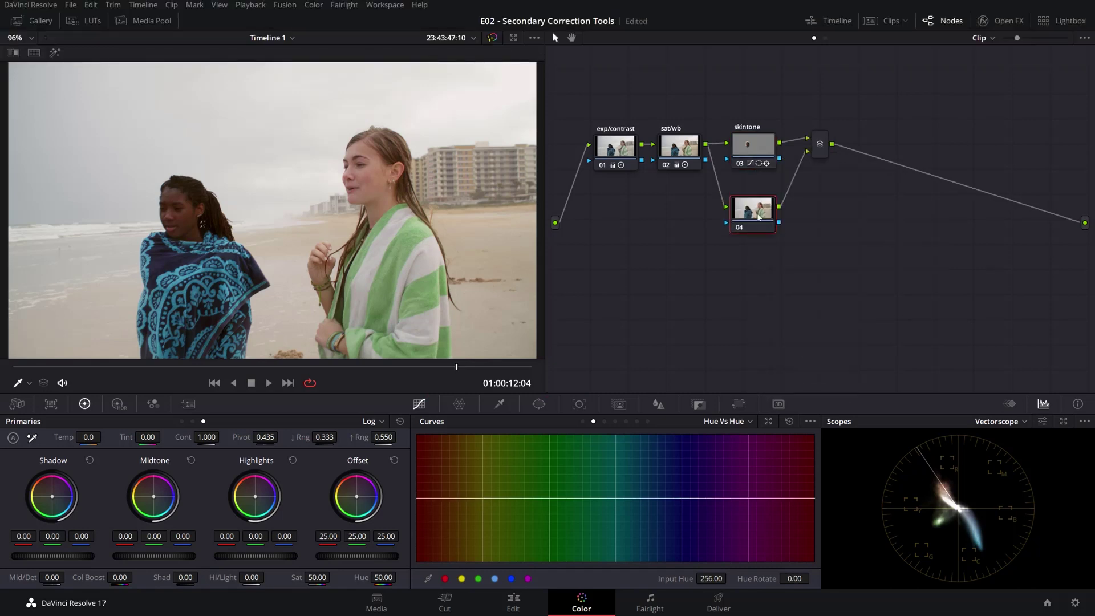
text(blues)
key(Return)
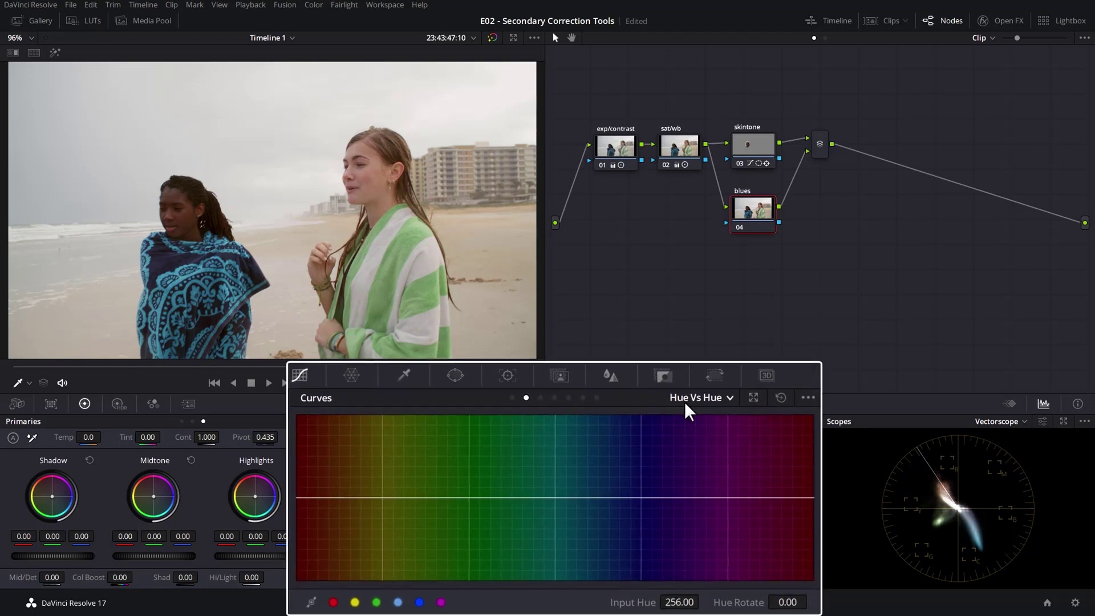
Sample the blue towel with the Hue vs Hue eyedropper and rotate its hue 13.15 toward teal
click(203, 271)
mouse_move(787, 602)
mouse_down()
mouse_move(812, 602)
mouse_move(721, 602)
mouse_move(772, 602)
mouse_up()
mouse_move(605, 498)
mouse_down()
mouse_move(615, 498)
mouse_move(547, 497)
mouse_move(624, 498)
mouse_up()
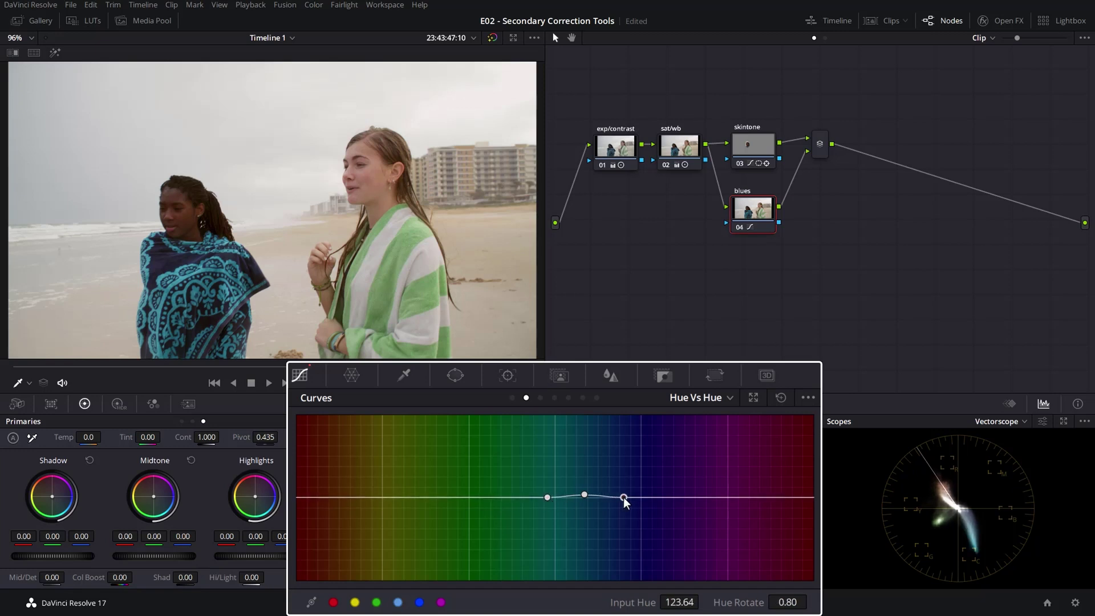
click(584, 494)
drag(778, 602, 822, 601)
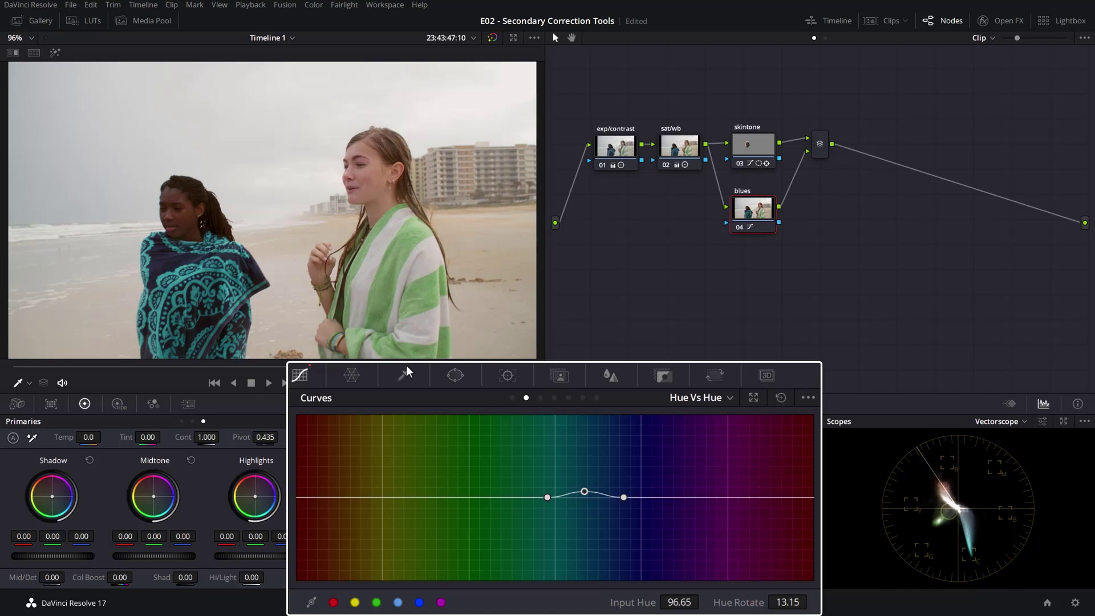
Add a circular window and move it onto the left woman's towel
click(455, 375)
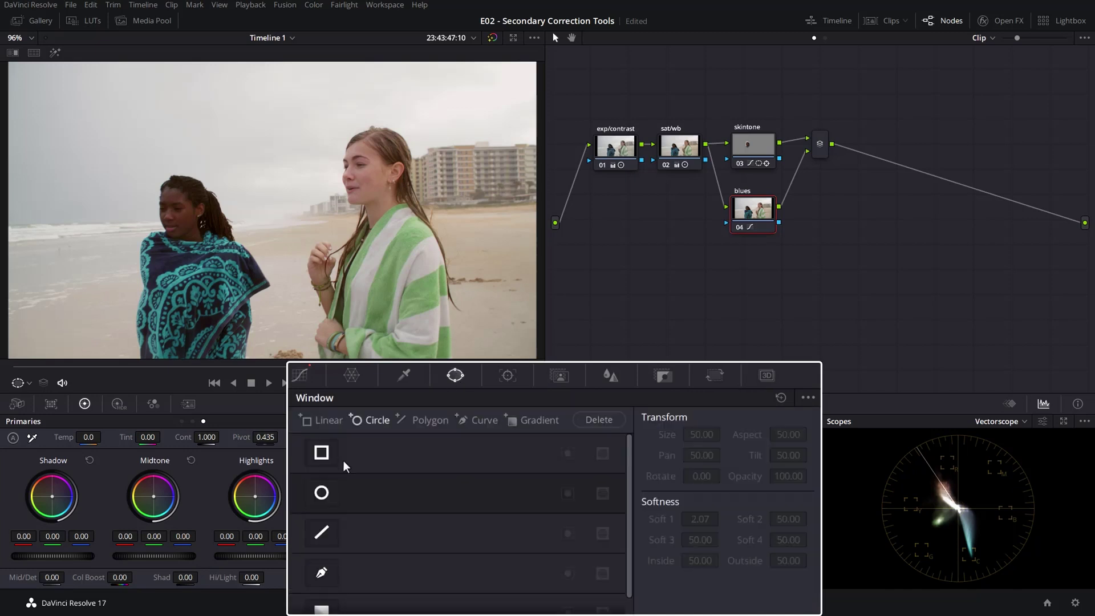
click(322, 494)
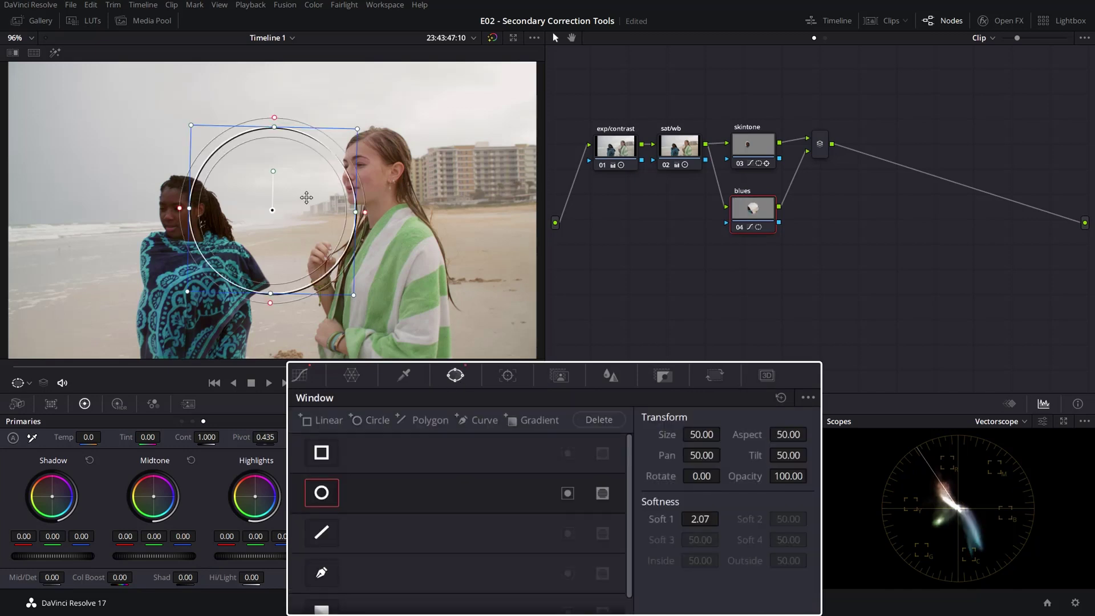
drag(304, 151, 191, 215)
Resize the circle to fit the towel and raise its Soft 1 to about 4.93
scroll(192, 215, down, 2)
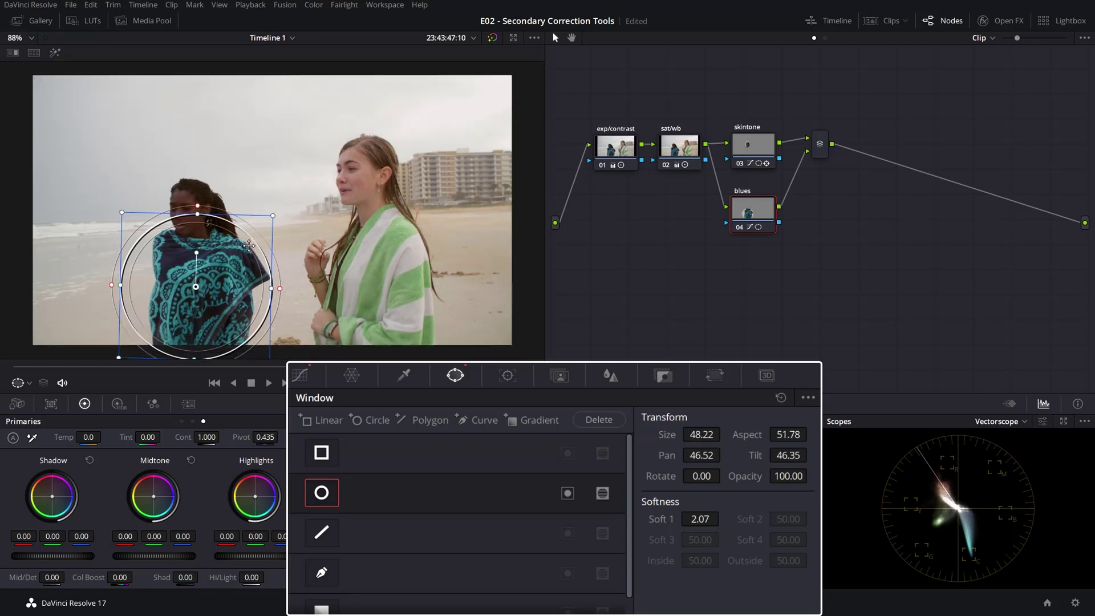
drag(280, 291, 270, 287)
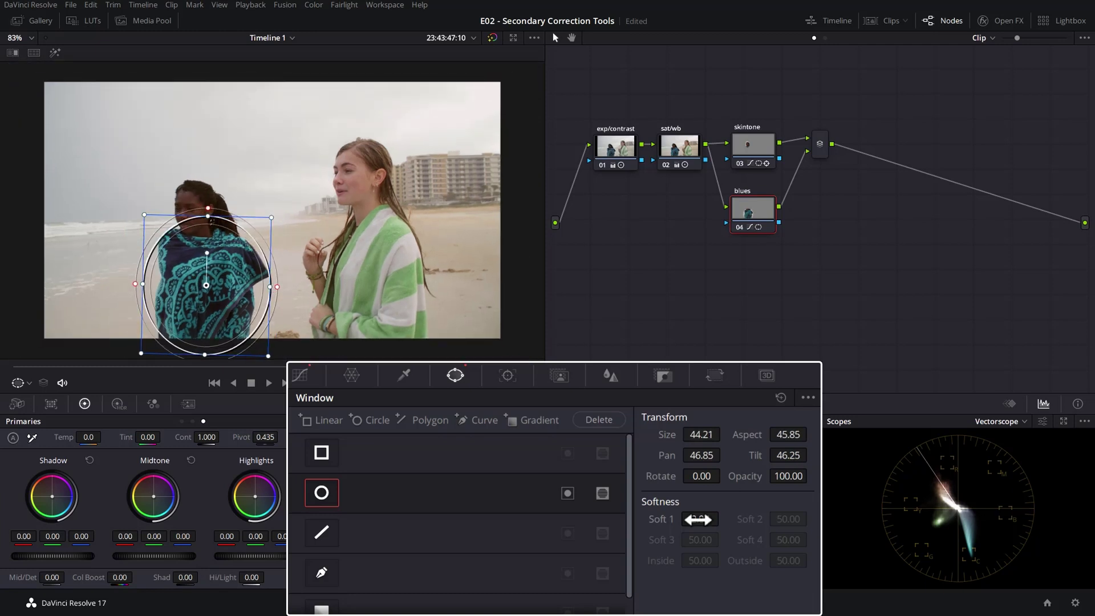
drag(697, 519, 729, 519)
drag(270, 287, 212, 281)
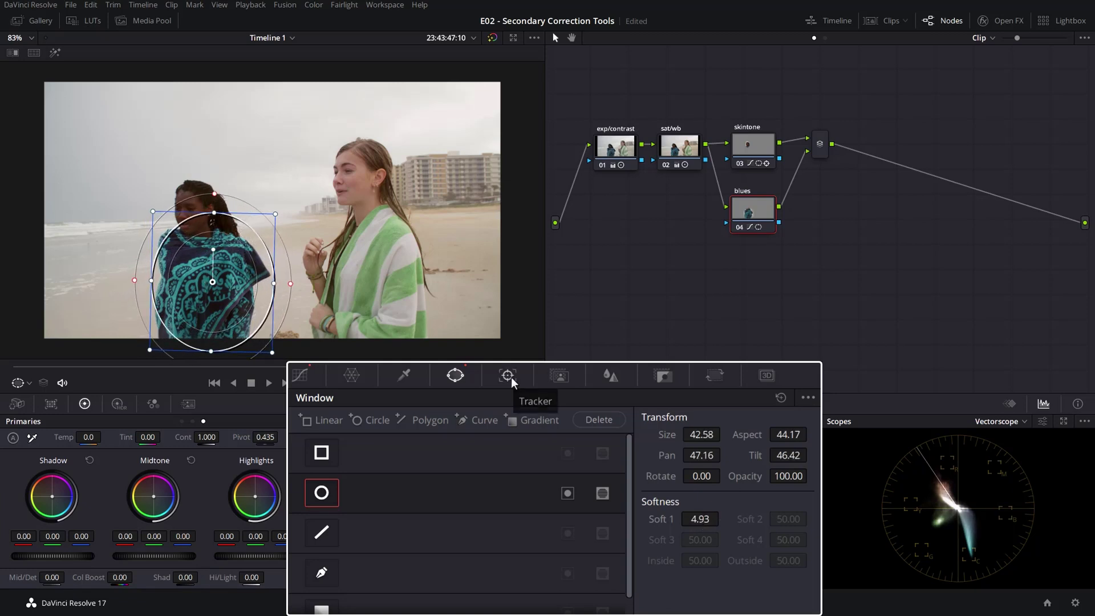
click(507, 375)
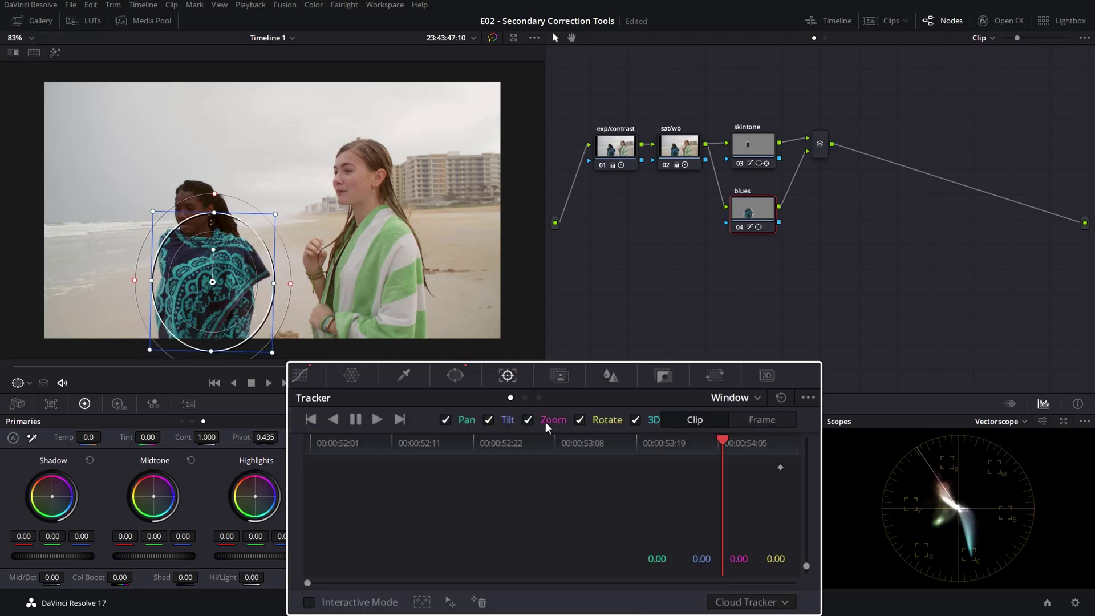
Track the towel window backward, then forward from the clip end, and scrub back to review
click(334, 419)
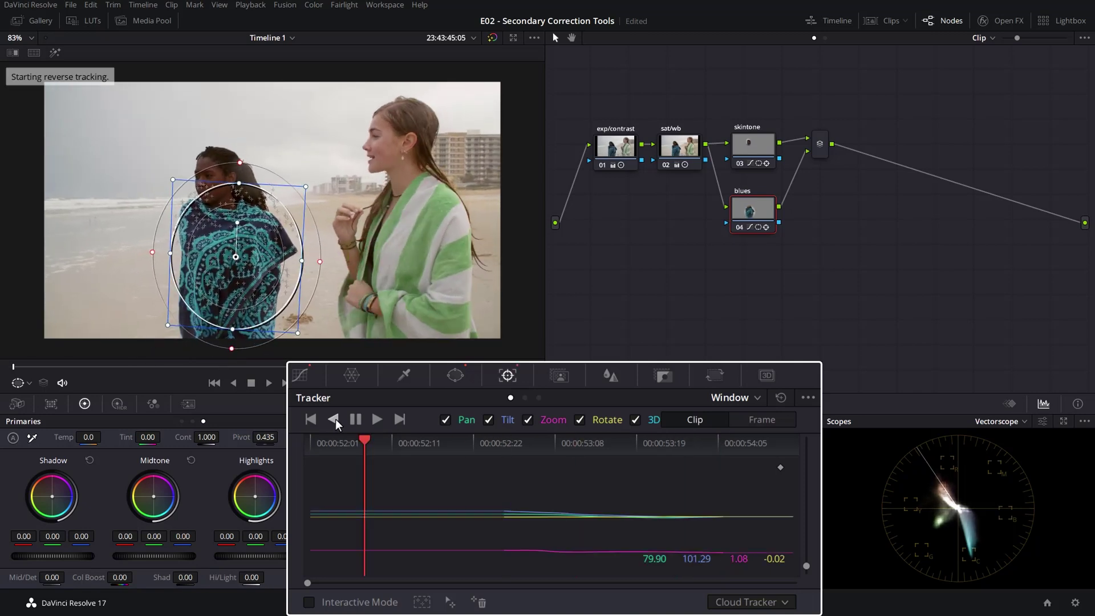
drag(722, 442, 729, 447)
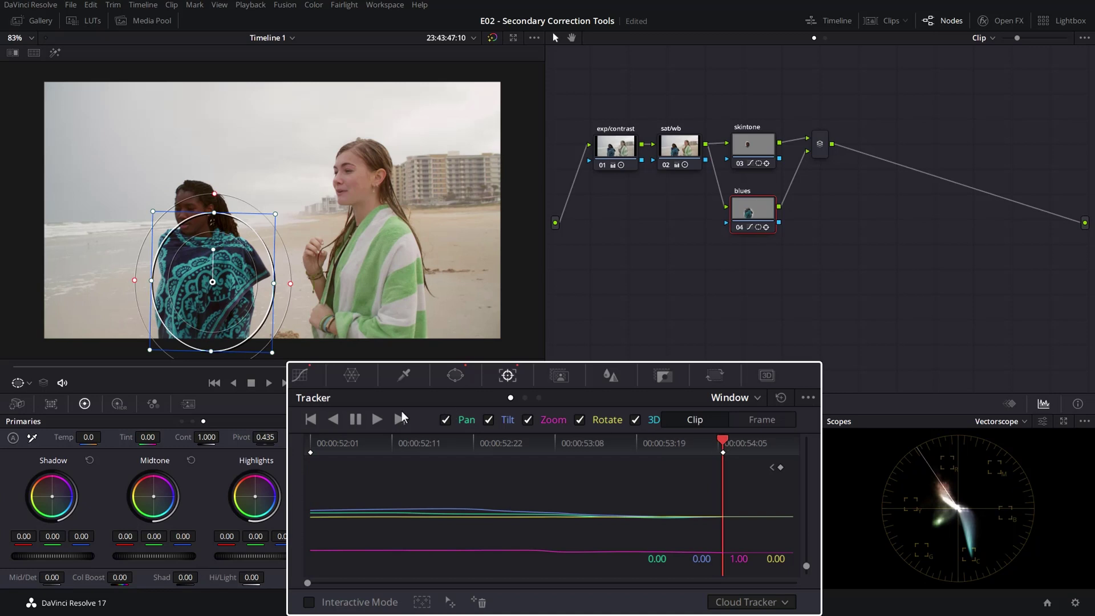
click(377, 419)
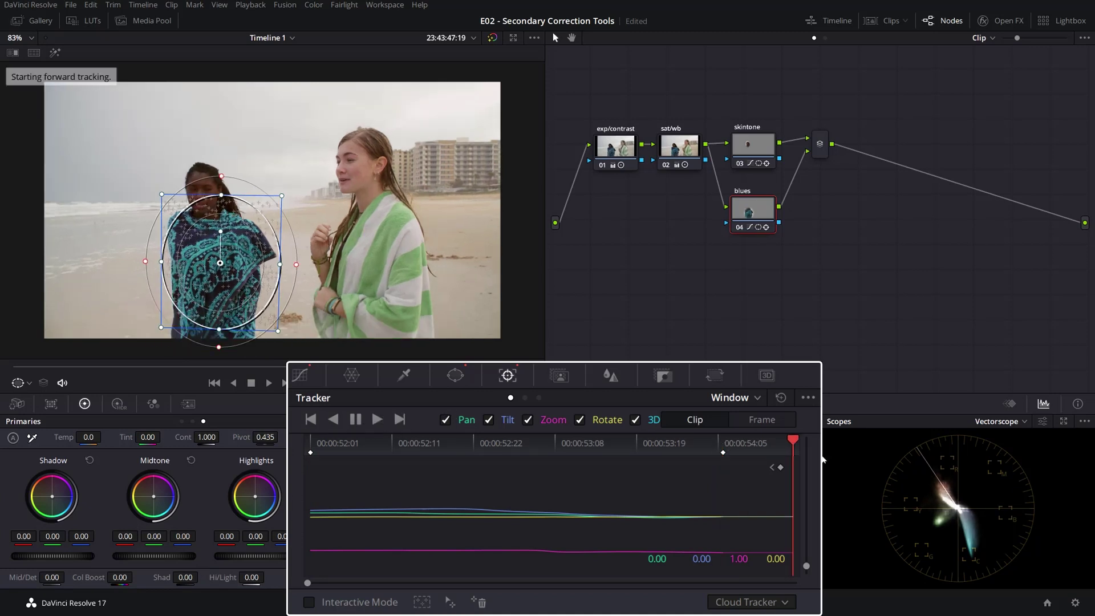
drag(793, 442, 609, 456)
drag(525, 460, 296, 472)
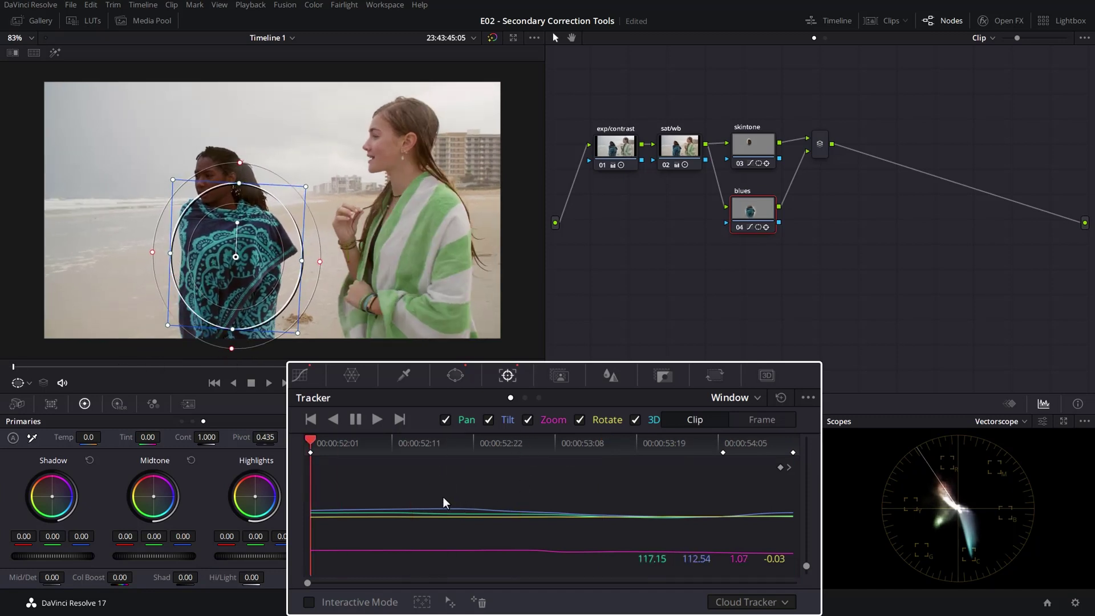
click(299, 375)
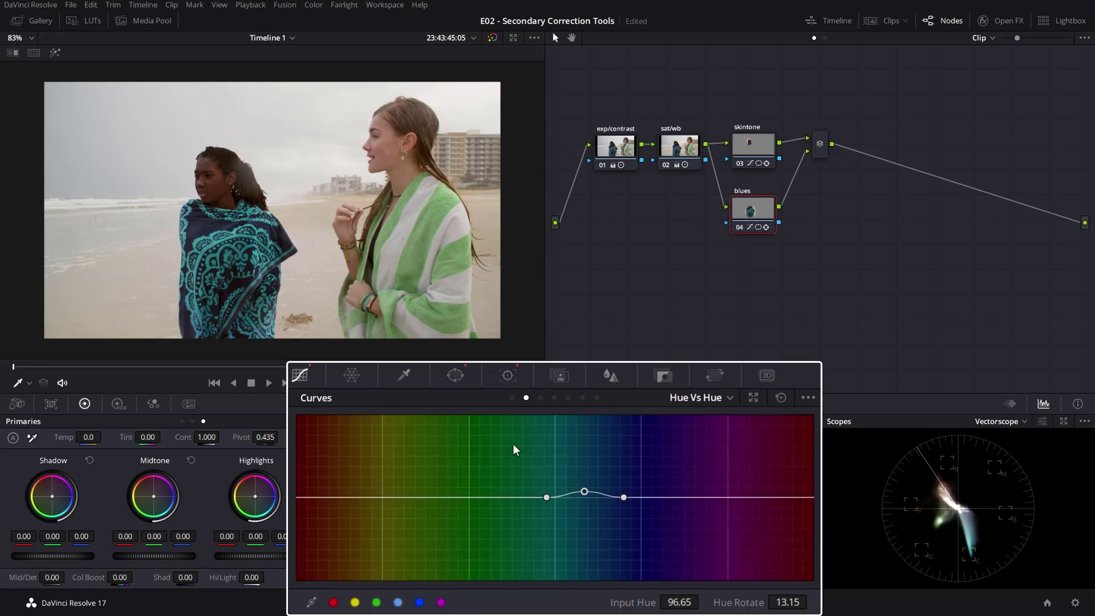
In Hue vs Sat, sample the towel and raise saturation at the hue 96.17 point
click(540, 398)
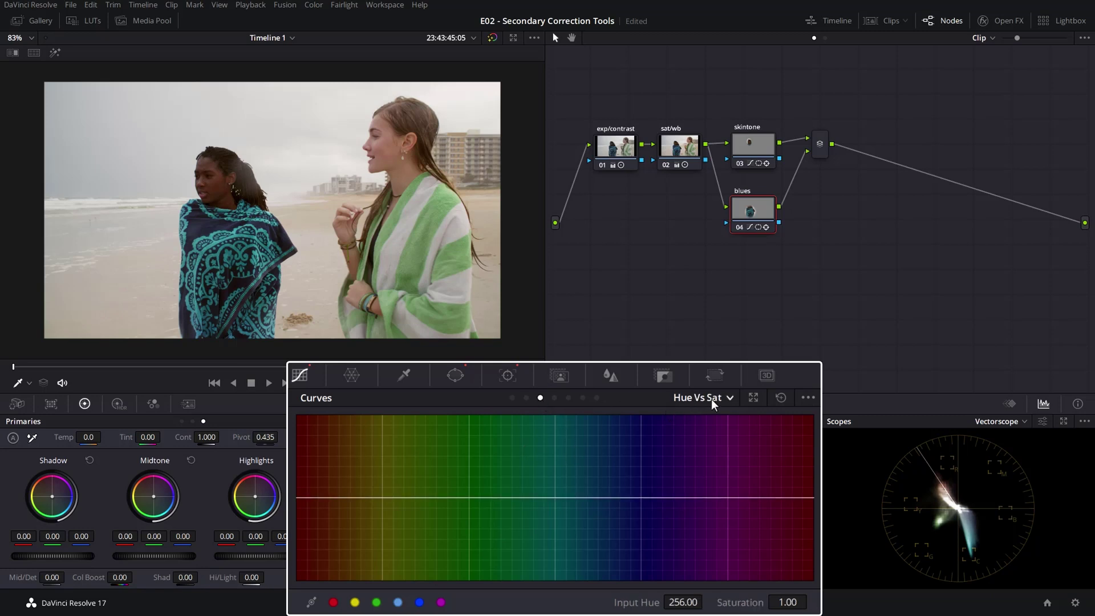
click(222, 233)
click(614, 497)
click(583, 496)
drag(793, 603, 811, 600)
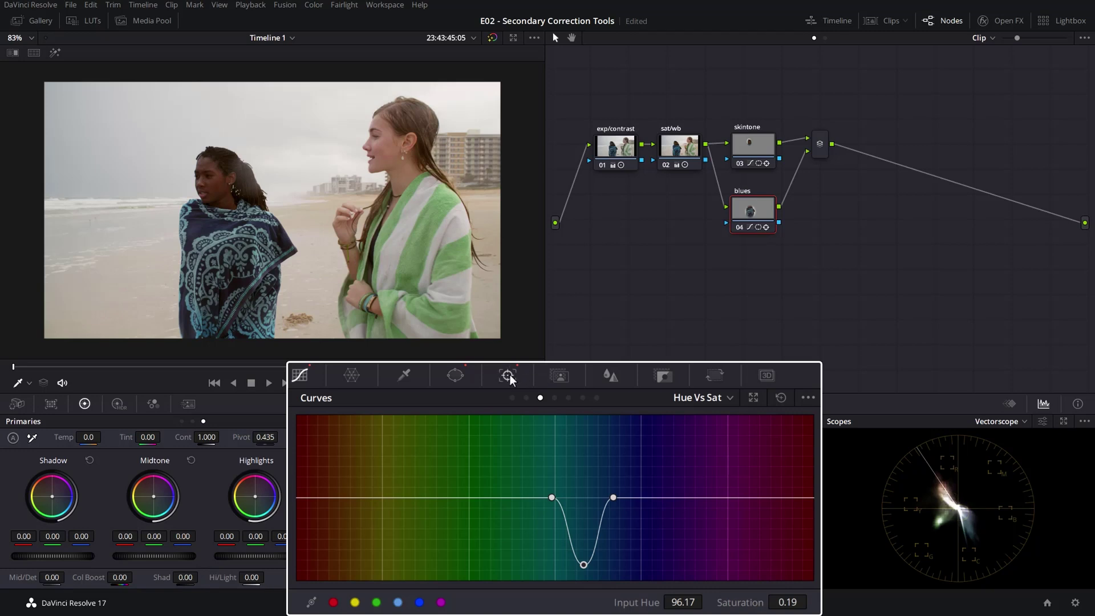
Stretch the circle window taller so it covers the whole towel
click(456, 375)
scroll(303, 289, down, 1)
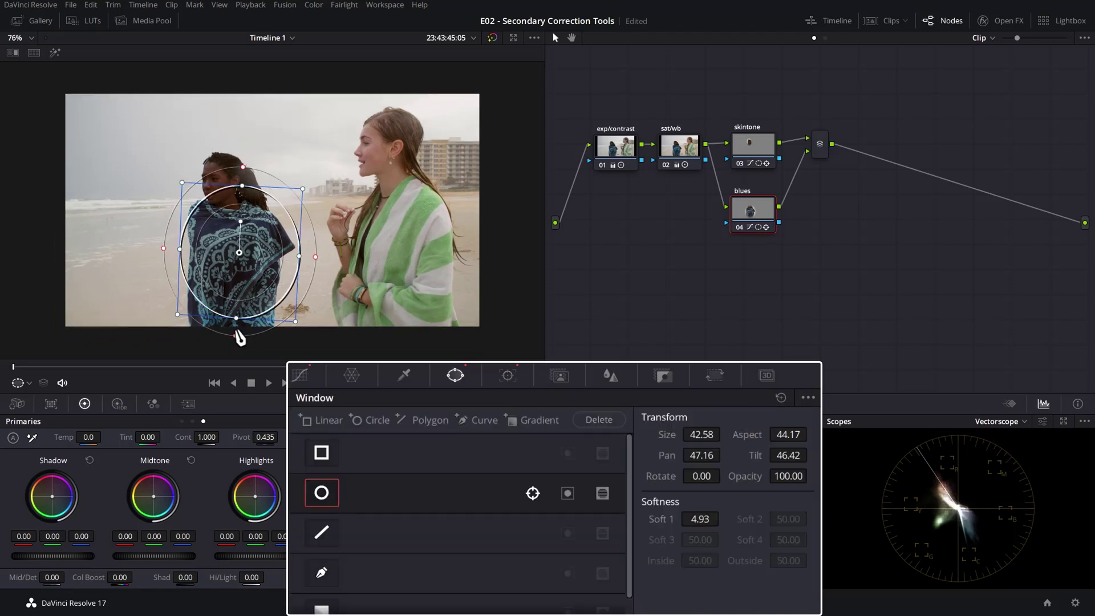
drag(237, 316, 235, 364)
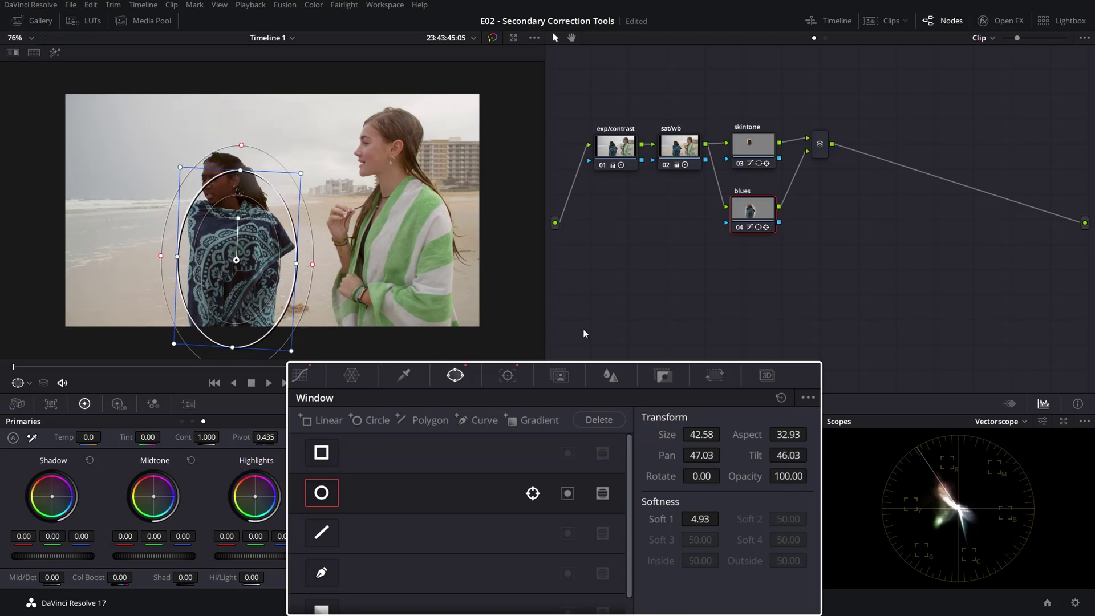
scroll(423, 354, down, 1)
Widen the Hue vs Sat range on both sides and pull the middle point up to 1.37
click(300, 375)
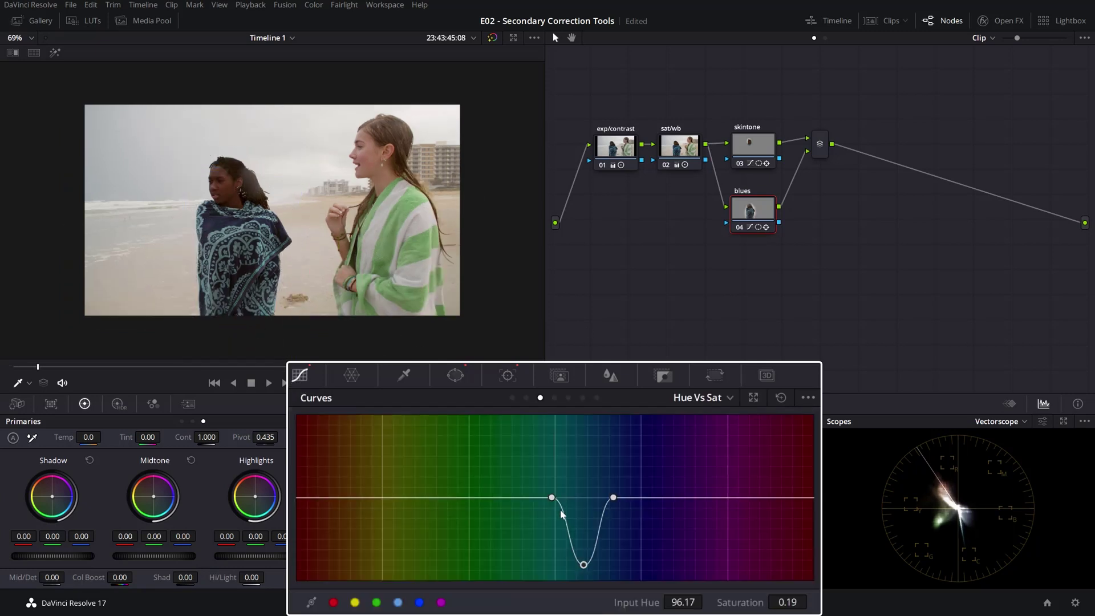
drag(614, 497, 630, 497)
drag(551, 498, 532, 497)
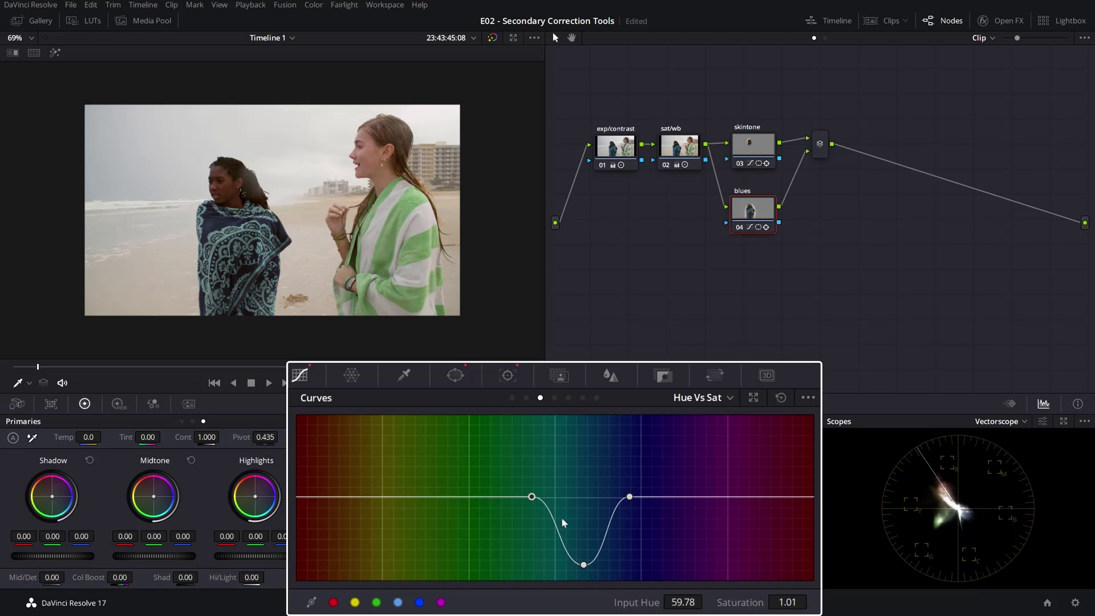
drag(584, 566, 587, 491)
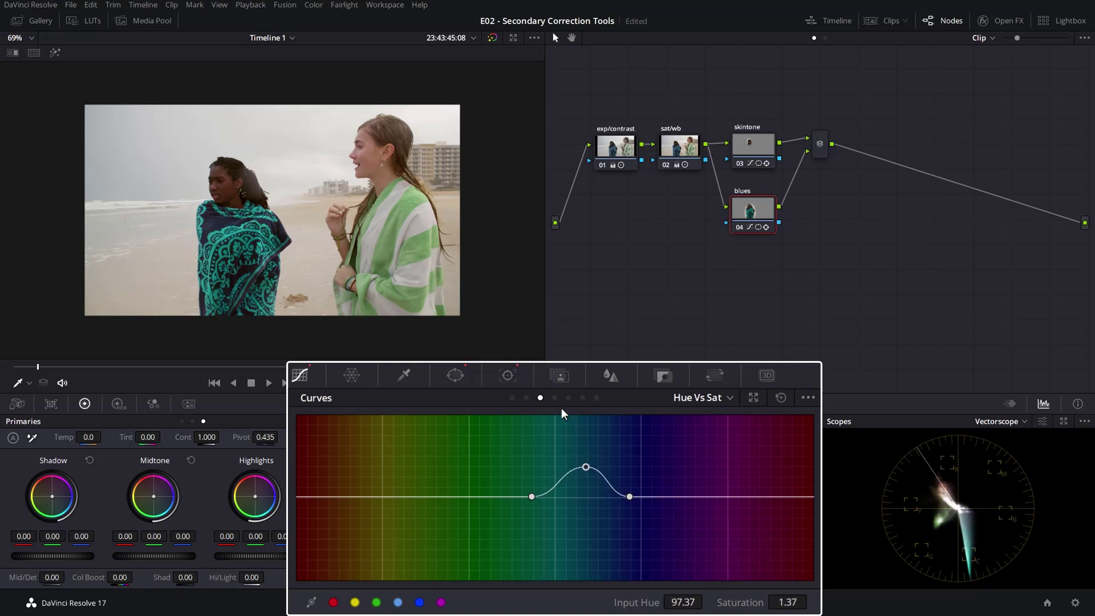
click(553, 398)
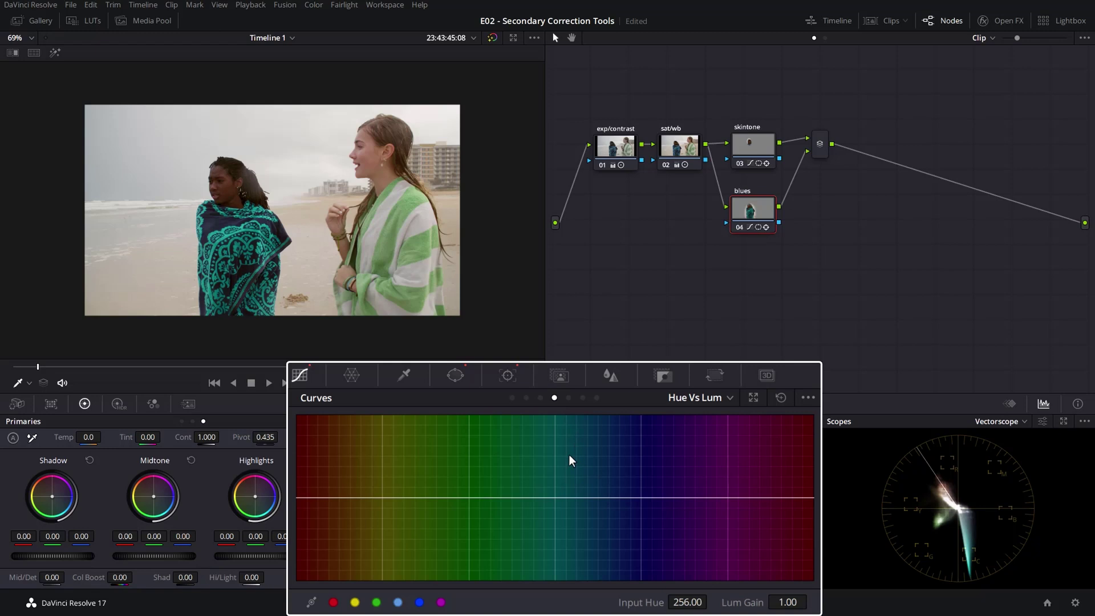
In Hue vs Lum, sample the towel and drag its teal point up to brighten it
click(259, 236)
drag(587, 497, 588, 452)
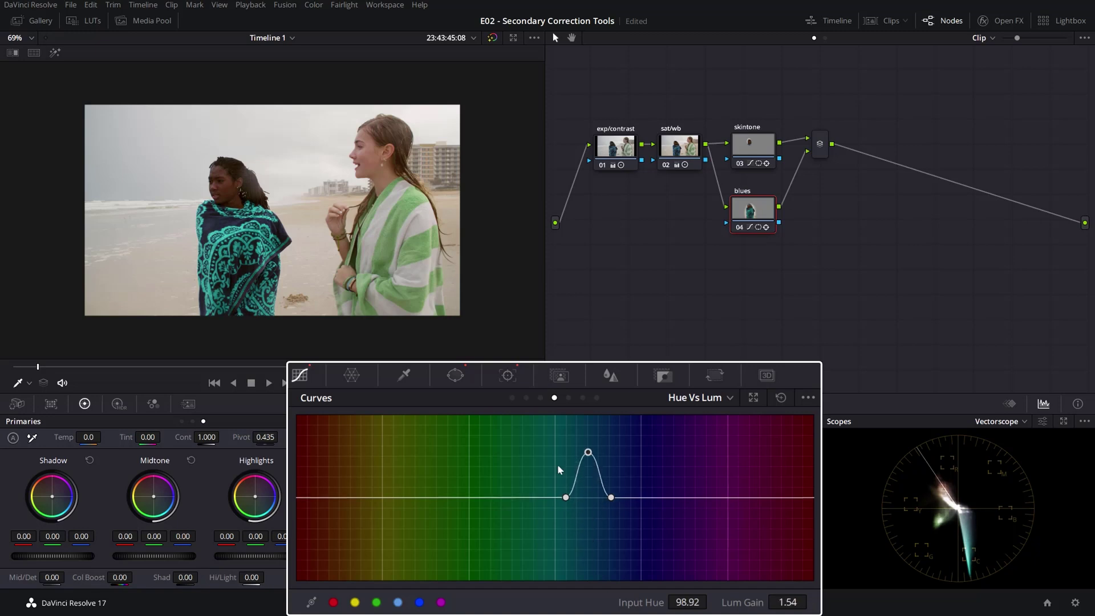
click(541, 398)
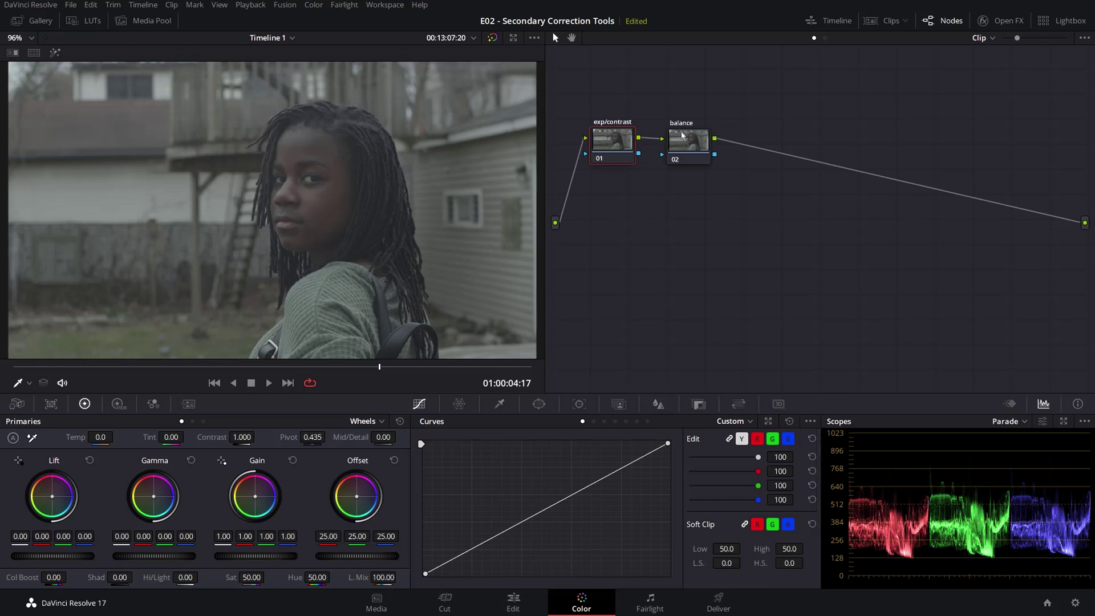
On node 01, set Gain 1.25, Lift -0.05, Gamma 0.03, and bend the Custom curve into an S
drag(620, 141, 618, 140)
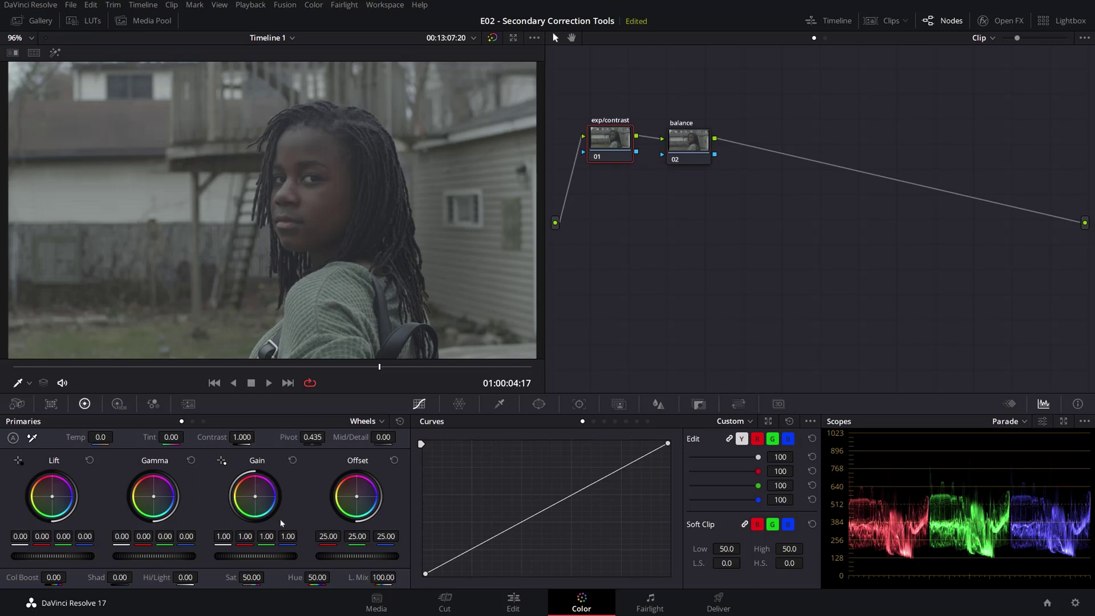
drag(255, 556, 286, 556)
drag(82, 559, 88, 560)
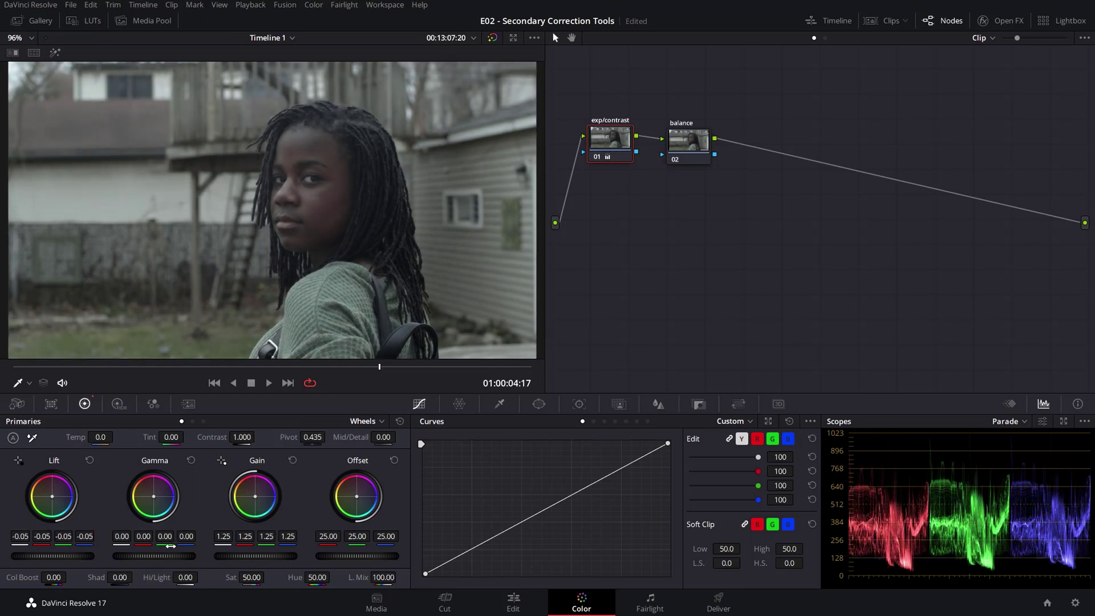
drag(154, 556, 164, 556)
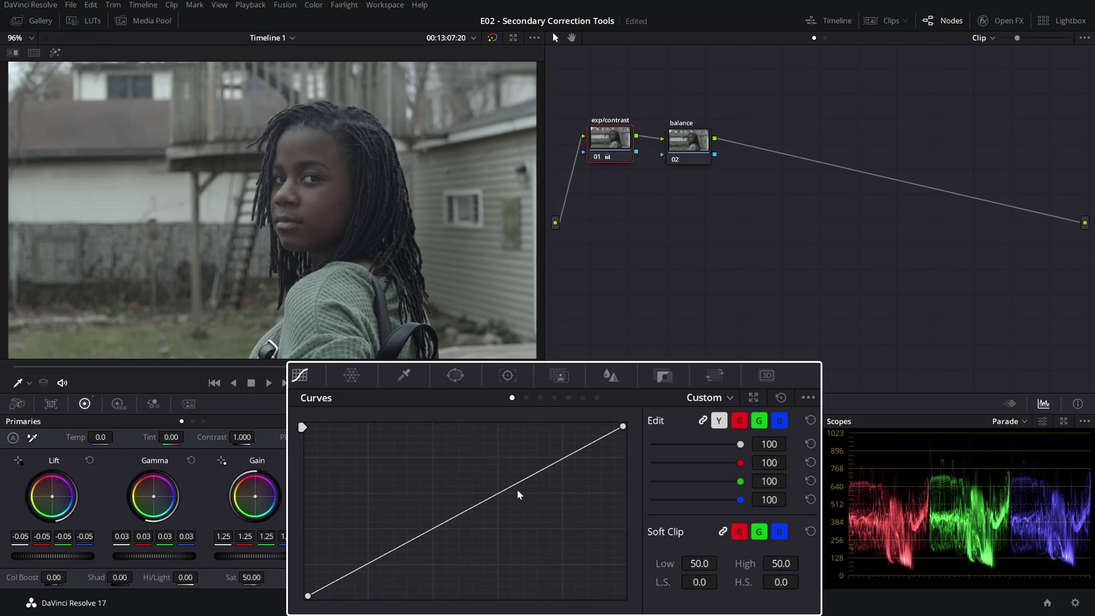
drag(522, 484, 508, 467)
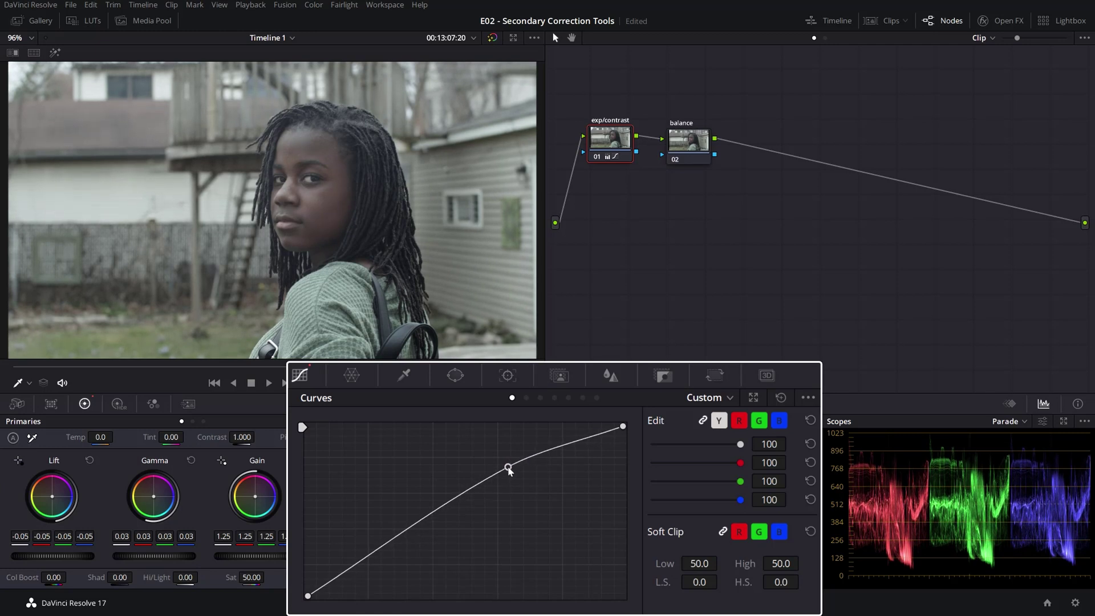
drag(379, 549, 382, 553)
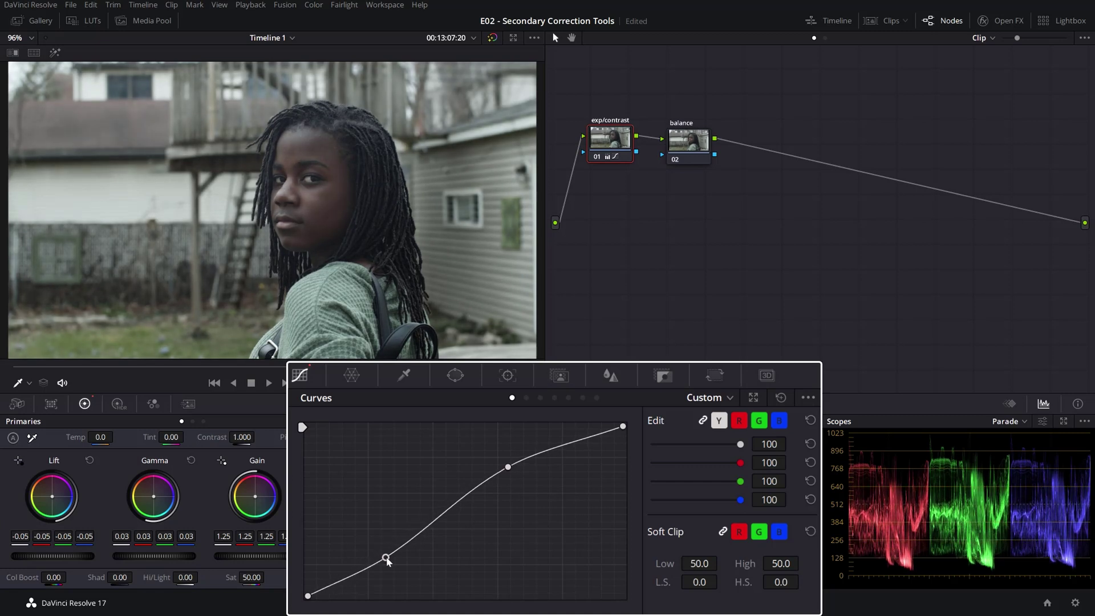
On node 02, drag Sat to 72.20 and check the Vectorscope before returning to Parade
click(689, 146)
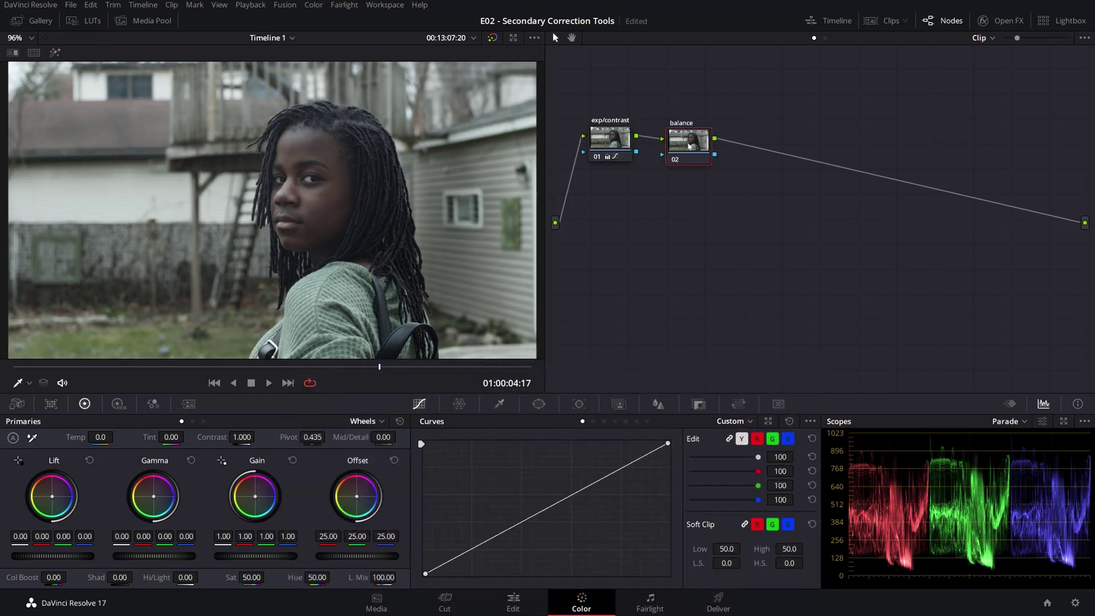
drag(252, 579, 285, 580)
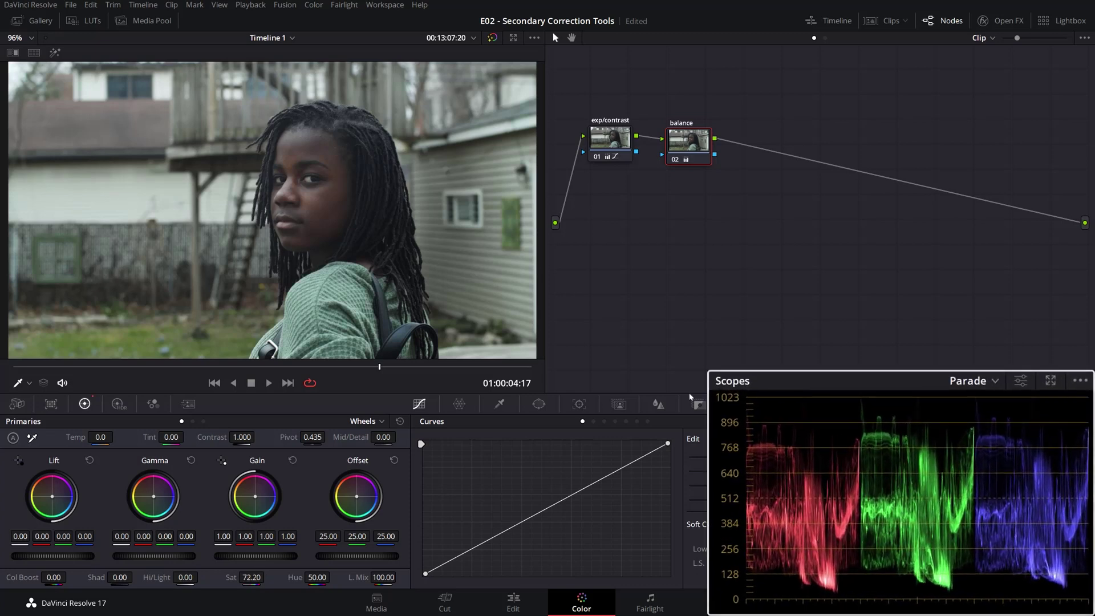
click(980, 381)
click(994, 440)
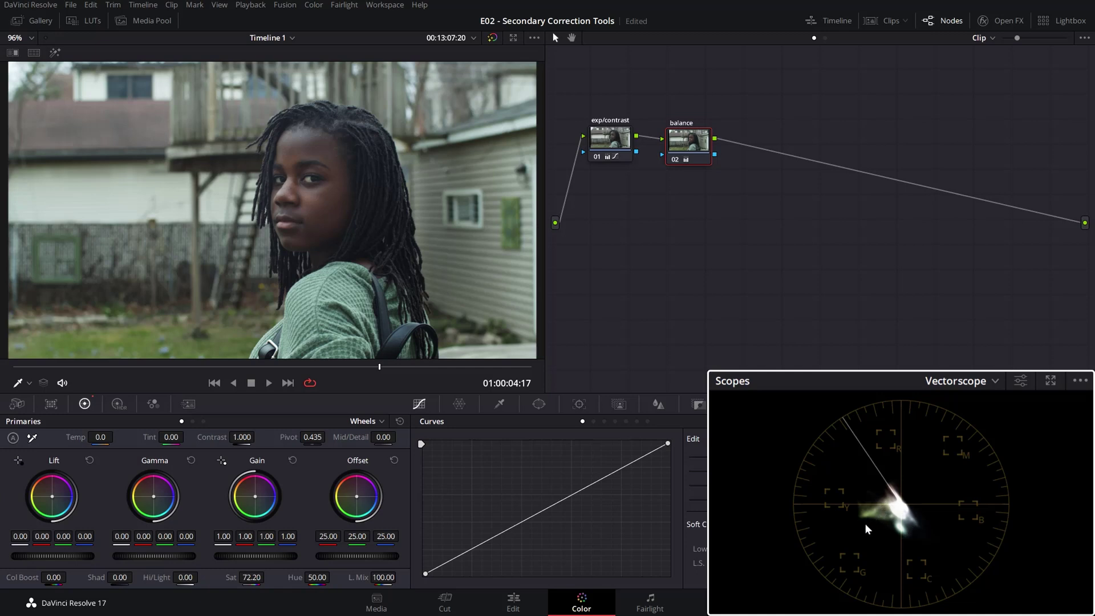
click(977, 382)
click(972, 409)
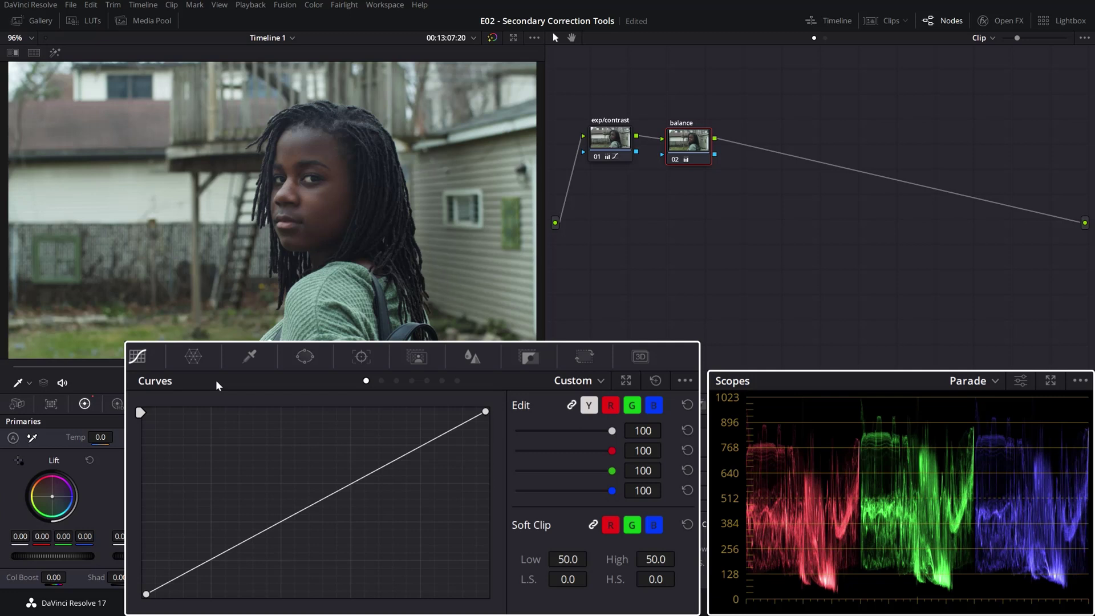
Unlink the RGB curves, lower green slightly, raise red slightly, and add a blue curve point
click(572, 406)
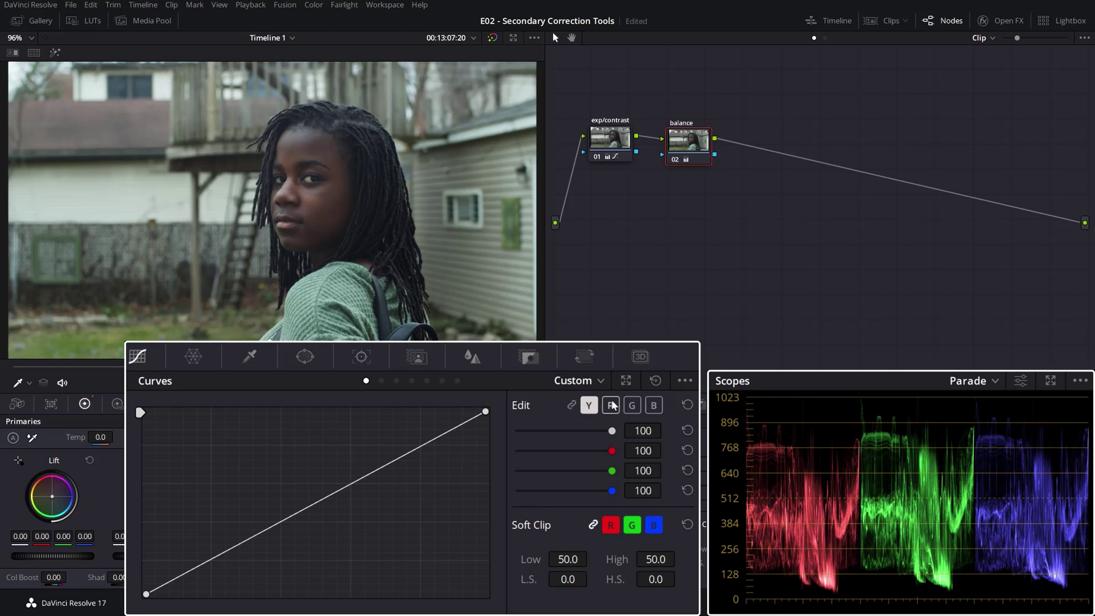
click(632, 406)
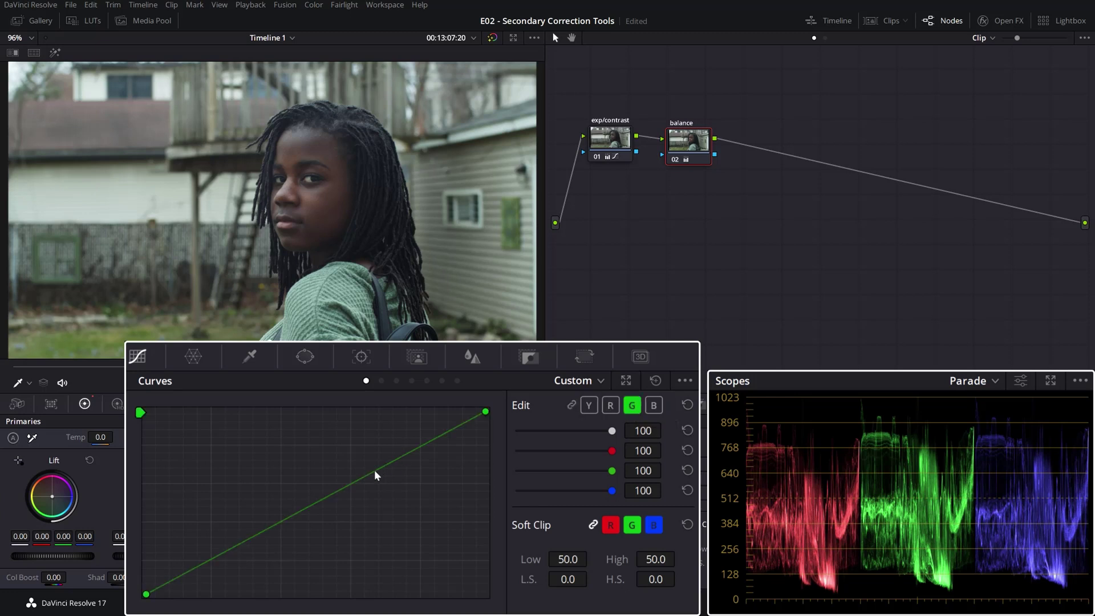
mouse_move(374, 471)
mouse_down()
mouse_move(363, 482)
mouse_move(373, 478)
mouse_up()
click(611, 406)
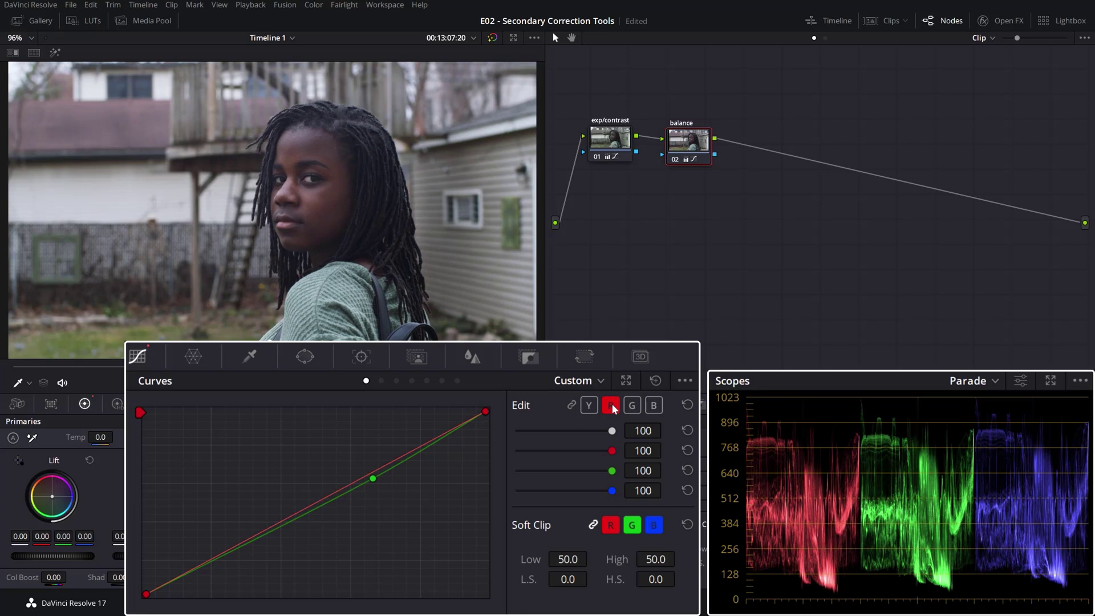
drag(354, 480, 354, 477)
click(654, 405)
click(397, 460)
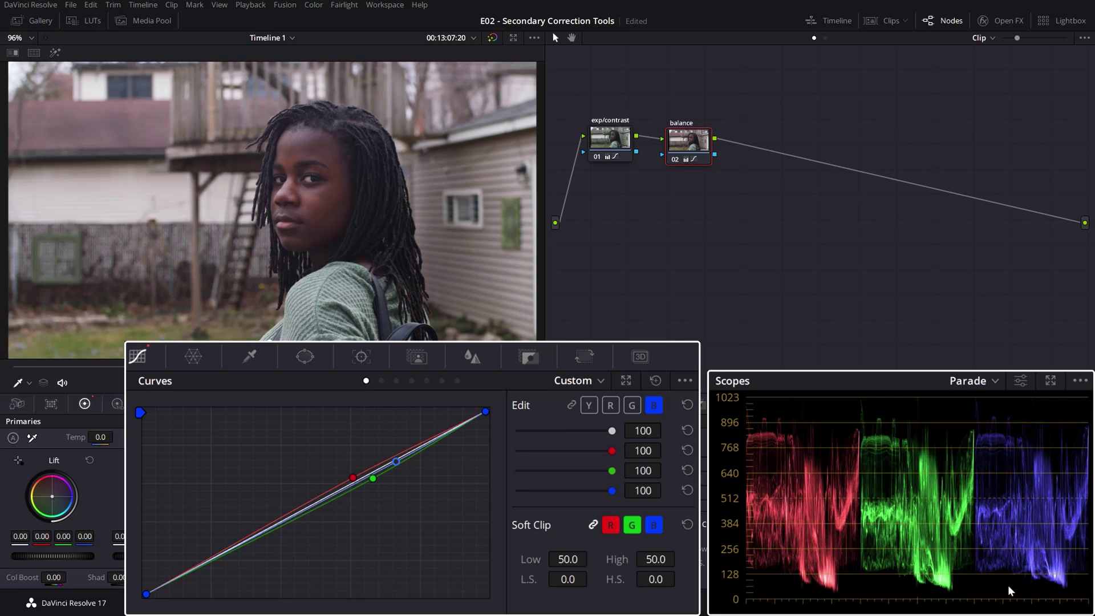
Adjust the red and blue curves in the shadows and switch the scope to Vectorscope
click(611, 405)
drag(194, 569, 192, 568)
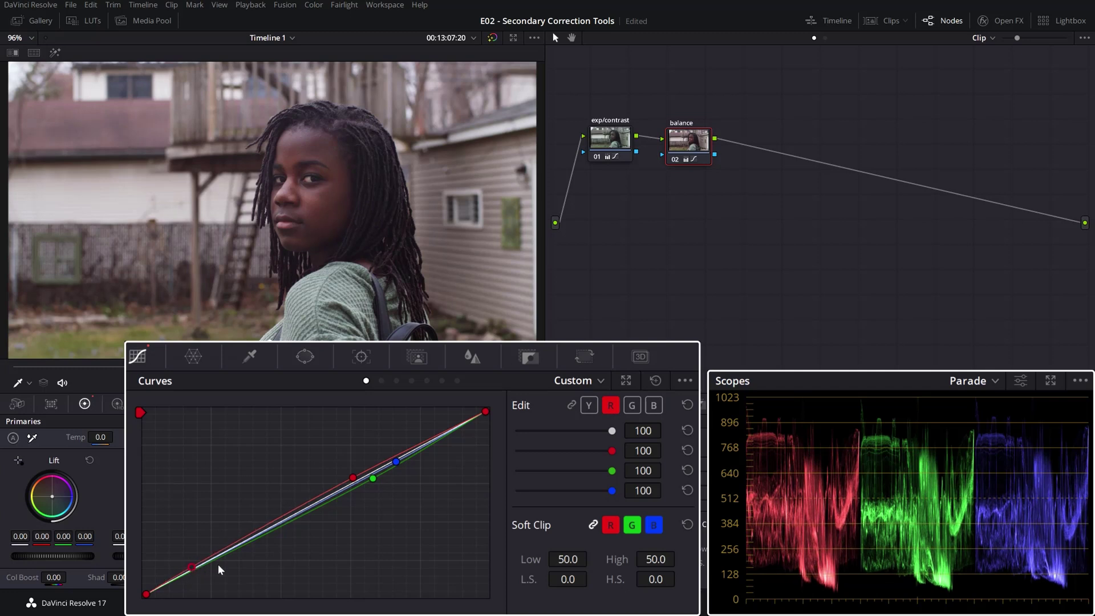
click(655, 404)
drag(187, 572, 191, 573)
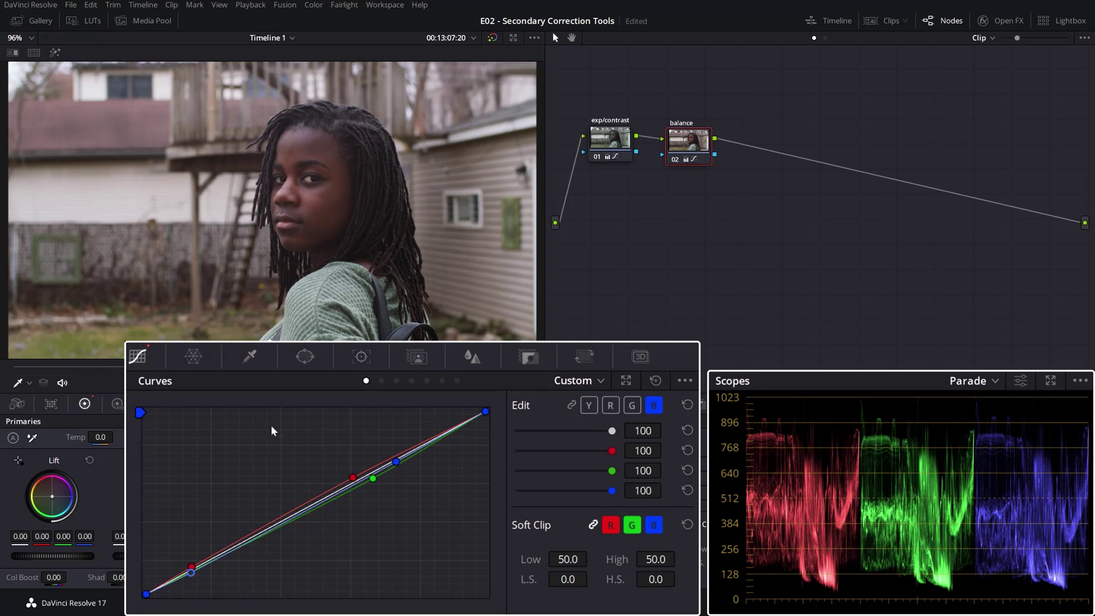
click(986, 384)
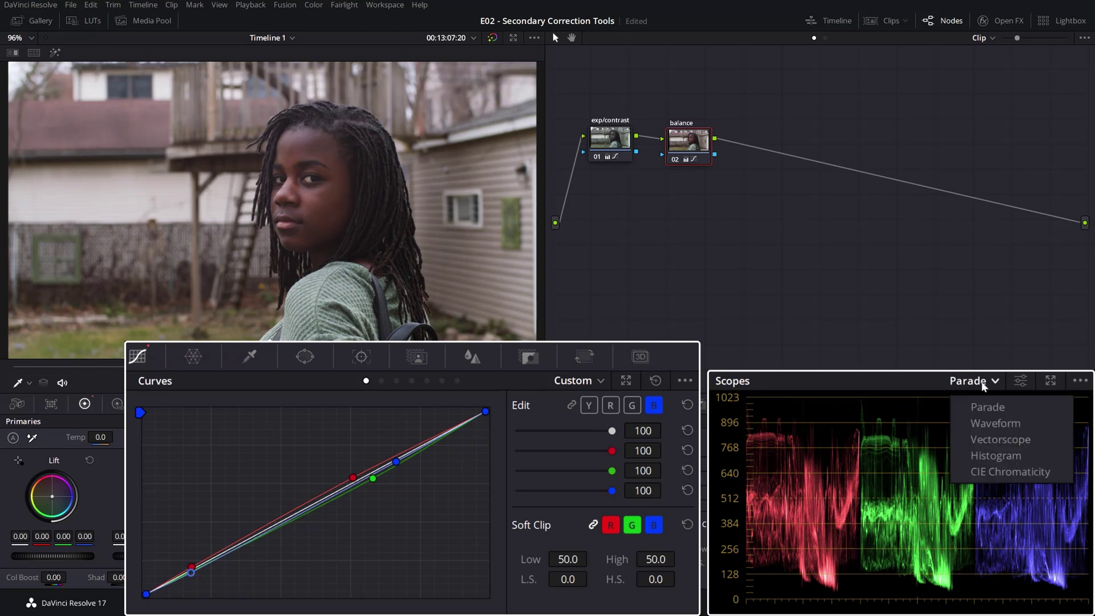
click(991, 441)
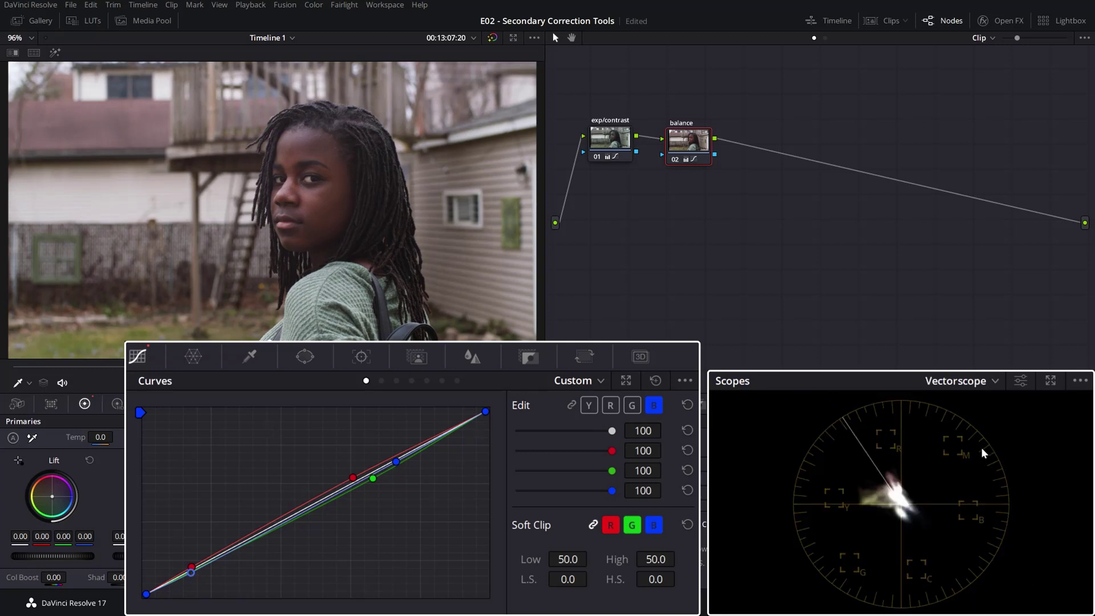